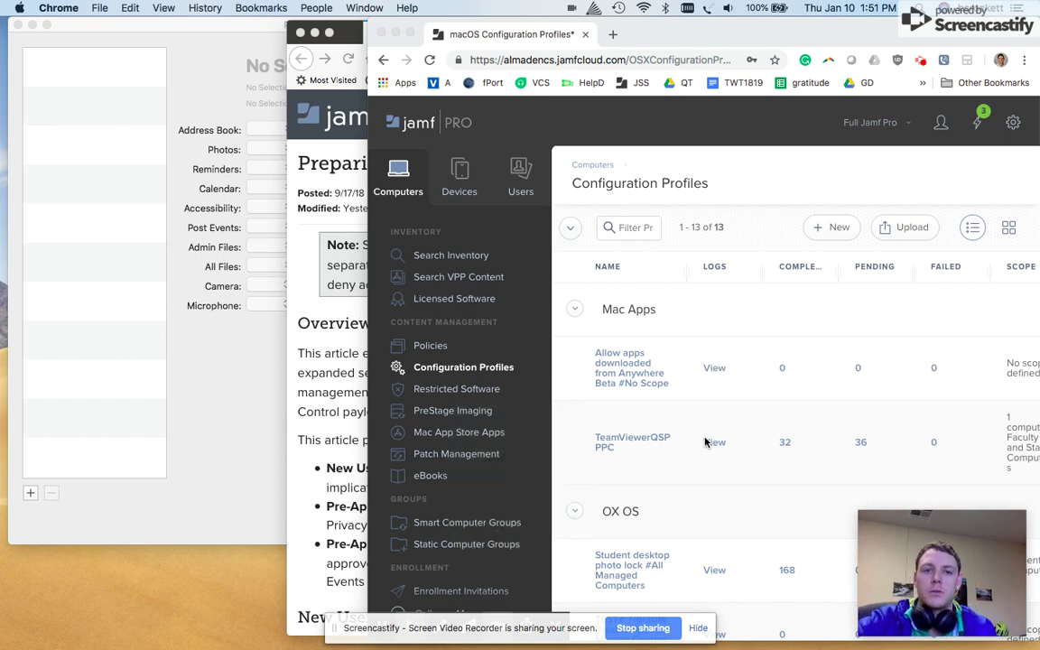
# Step: Show the Jamf Nation user data protections article, then bring the empty PPPC Utility window forward
pyautogui.click(320, 169)
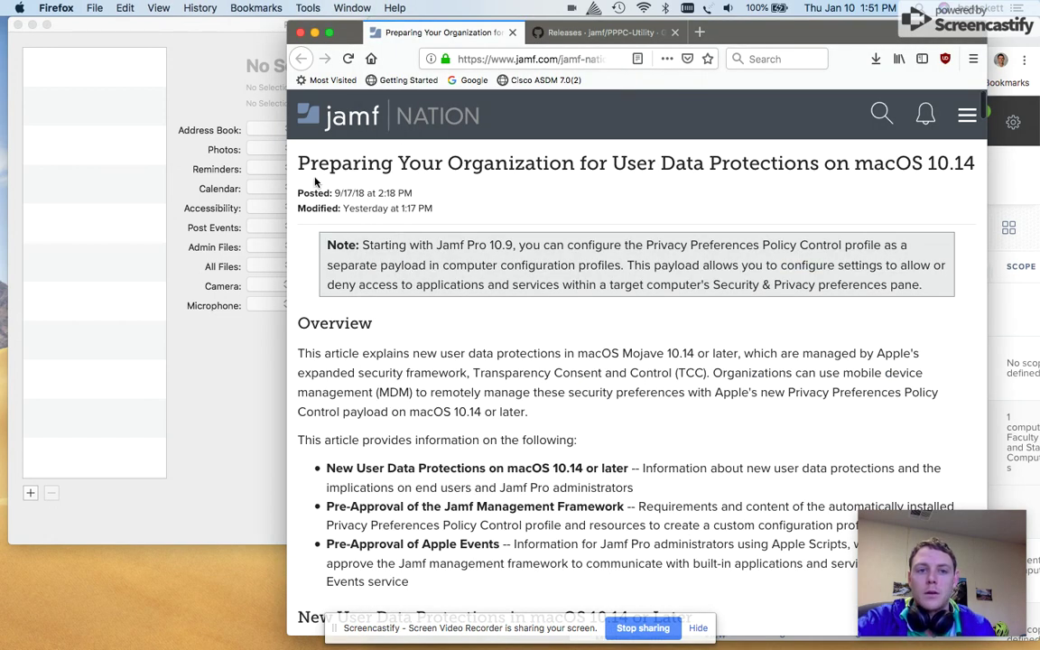
pyautogui.click(206, 81)
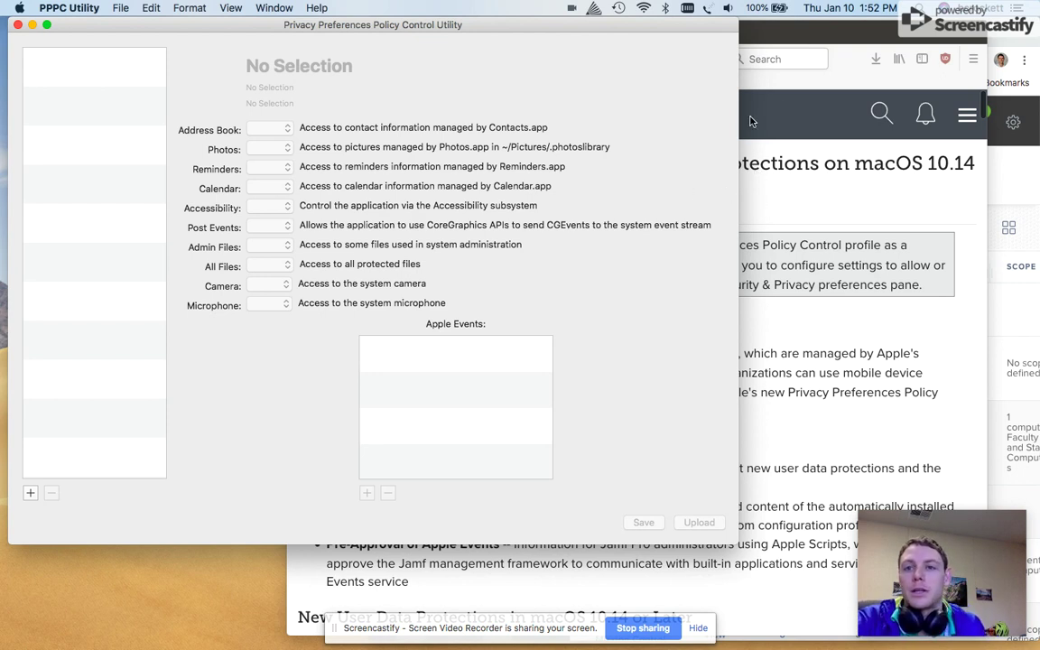
# Step: Bring the Jamf Nation article back to the front and scroll through it
pyautogui.click(809, 37)
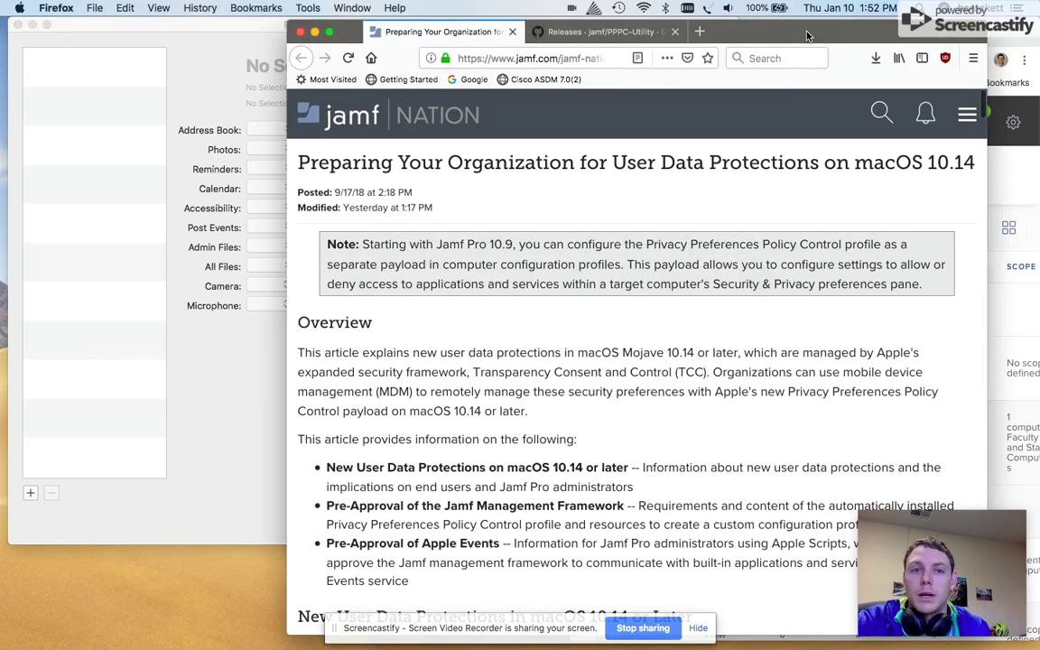
pyautogui.moveTo(809, 37)
pyautogui.mouseDown()
pyautogui.moveTo(805, 49)
pyautogui.moveTo(807, 24)
pyautogui.moveTo(808, 34)
pyautogui.mouseUp()
pyautogui.scroll(-3, 671, 261)
pyautogui.scroll(3, 671, 262)
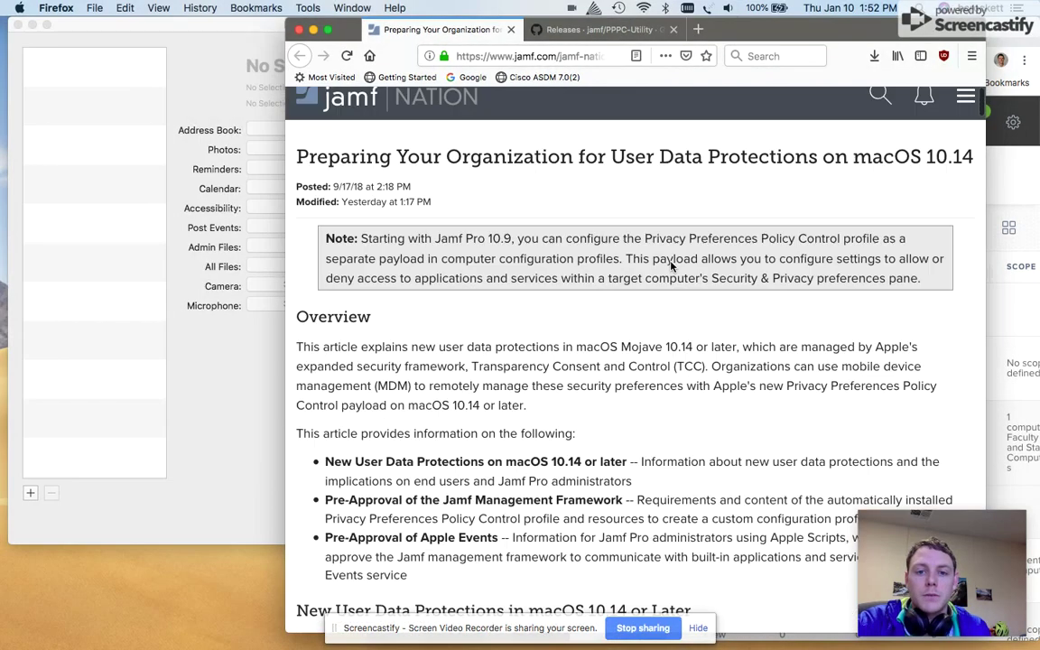
pyautogui.scroll(-10, 671, 262)
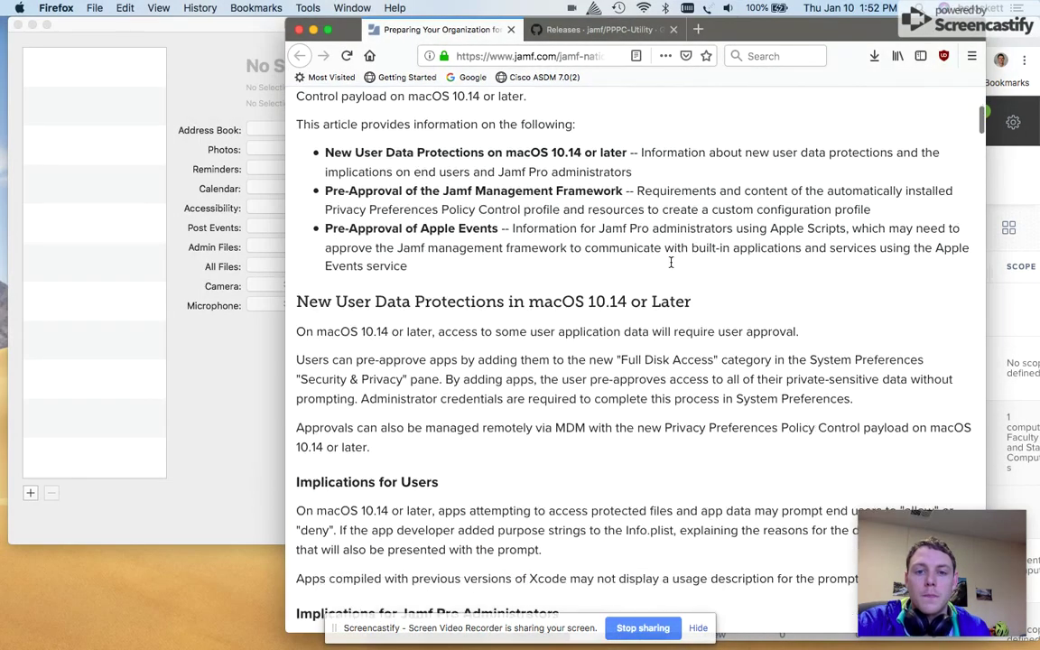
pyautogui.scroll(8, 671, 267)
pyautogui.scroll(3, 671, 267)
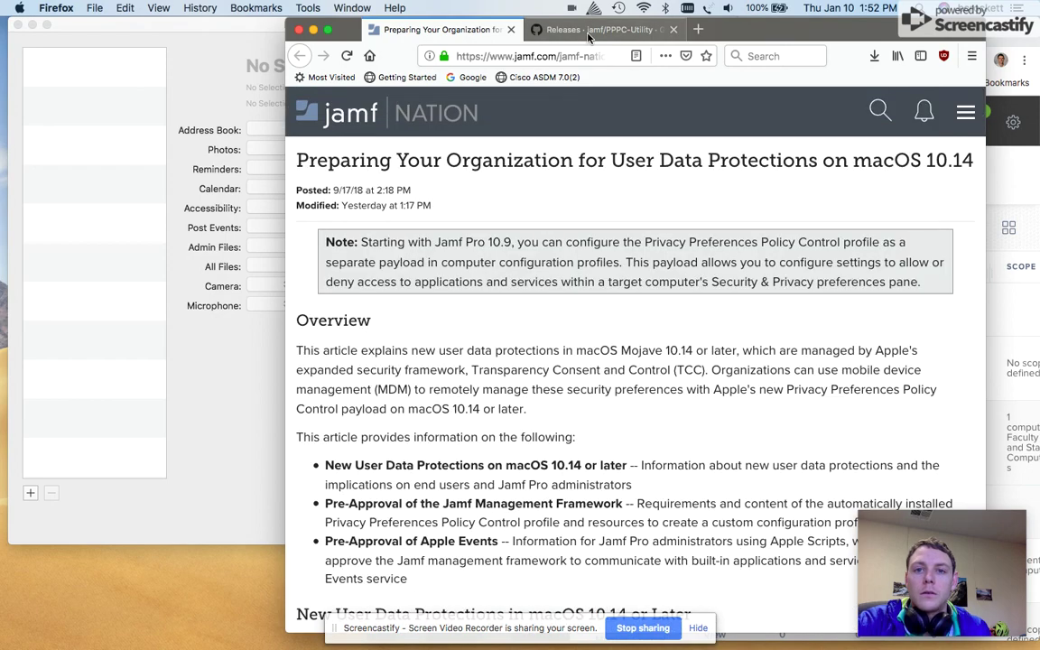
# Step: Check the PPPC-Utility GitHub releases page listing 1.0.1 with PPPC.Utility.zip, then return to PPPC Utility
pyautogui.click(591, 28)
pyautogui.scroll(-5, 585, 329)
pyautogui.scroll(5, 585, 329)
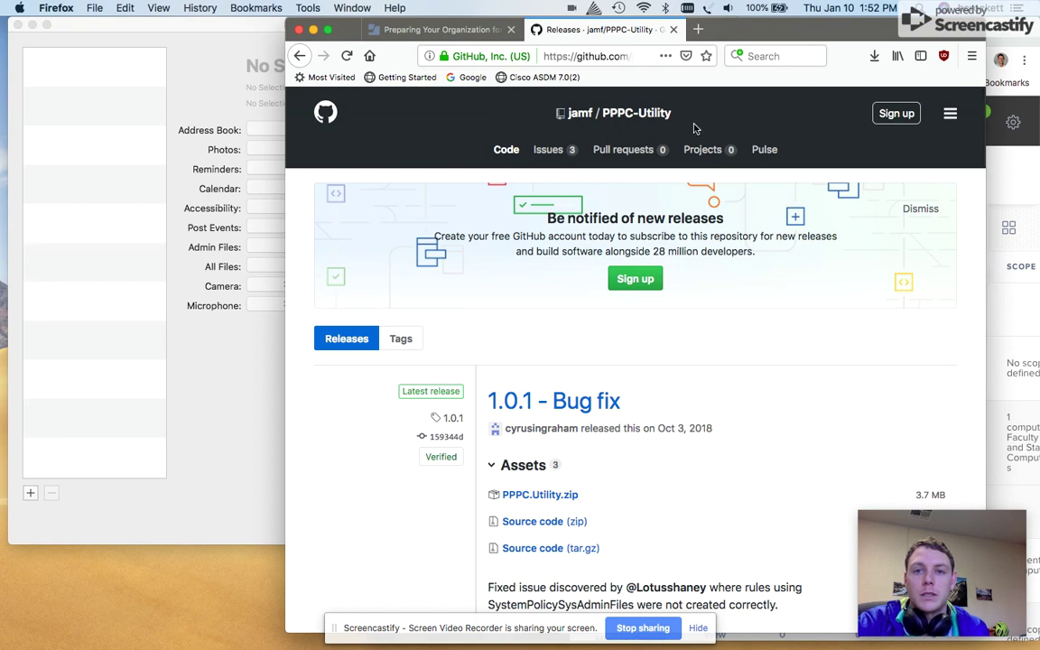
pyautogui.scroll(-3, 612, 330)
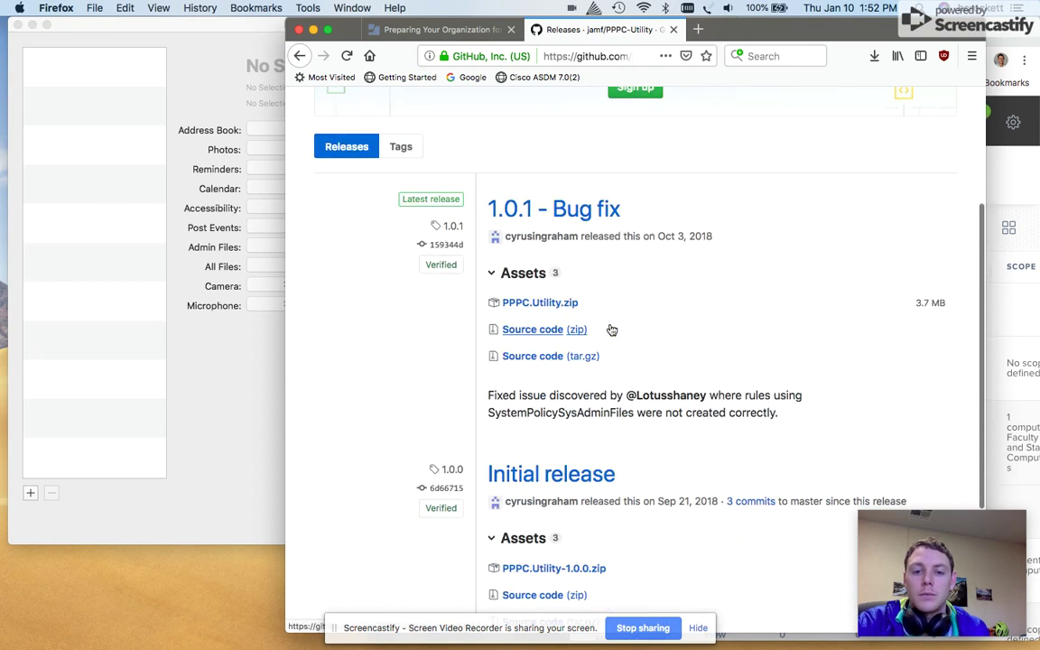
pyautogui.scroll(2, 610, 329)
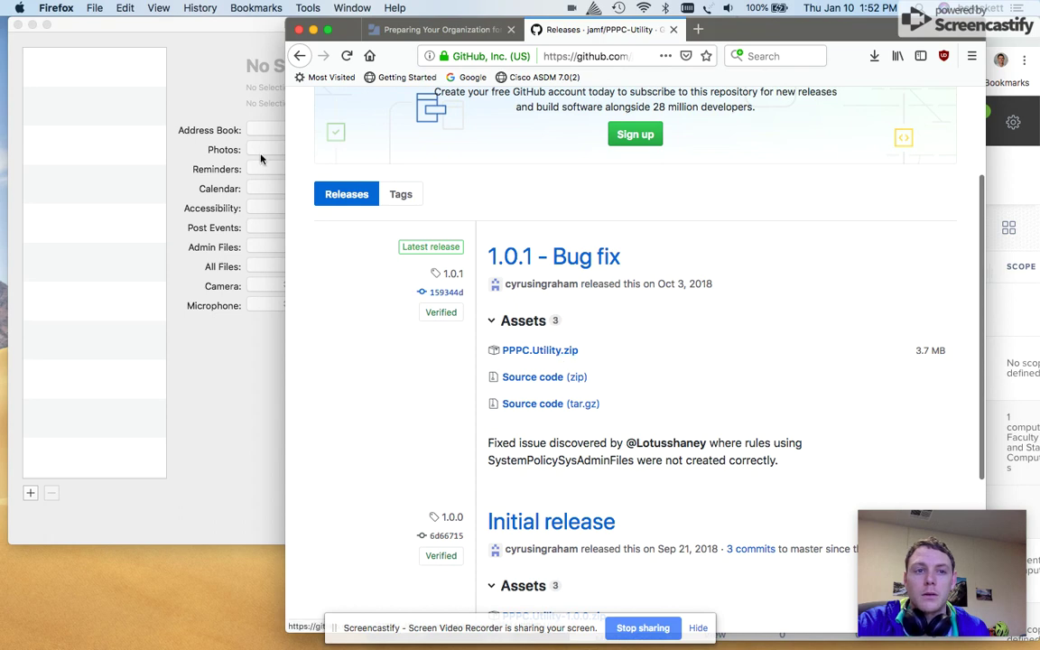
pyautogui.click(218, 86)
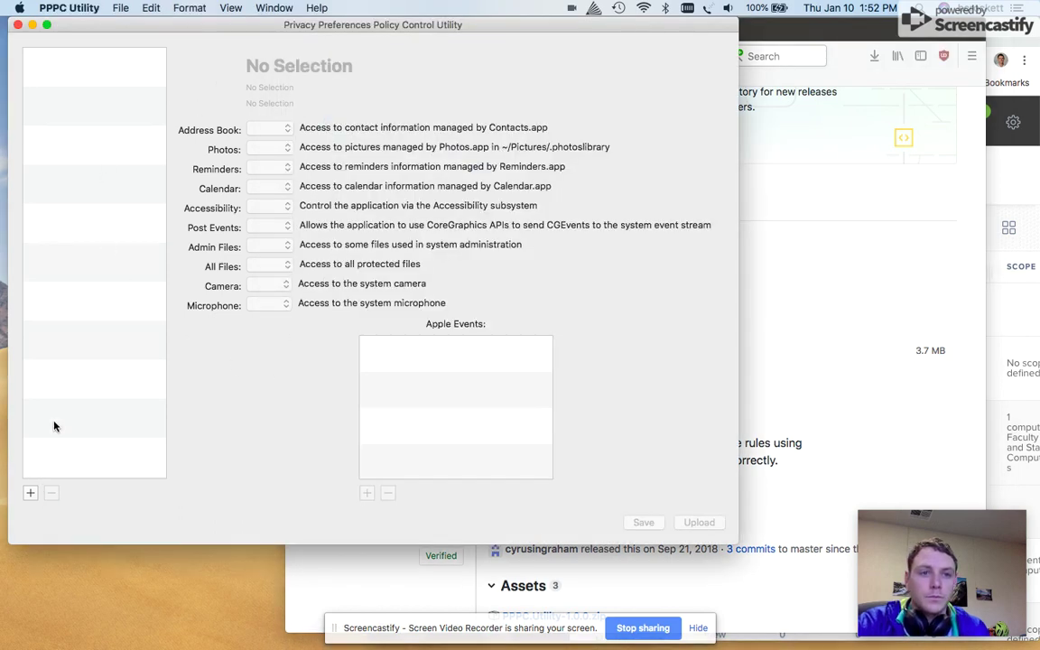
# Step: Add TeamViewer QuickSupport from the Downloads folder to the PPPC Utility app list
pyautogui.click(30, 492)
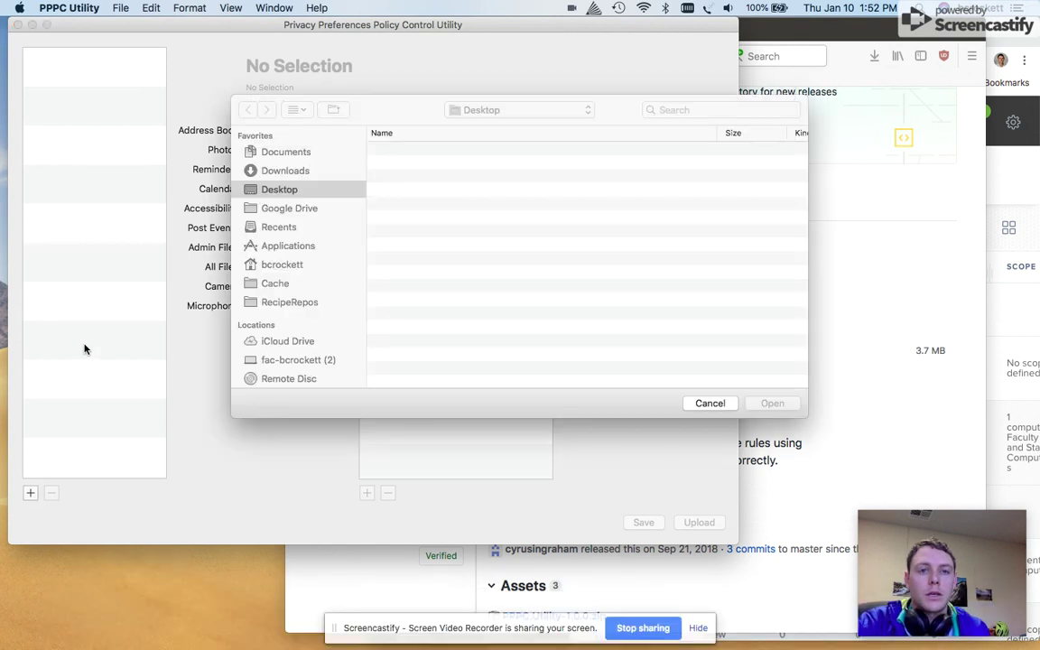
pyautogui.click(284, 245)
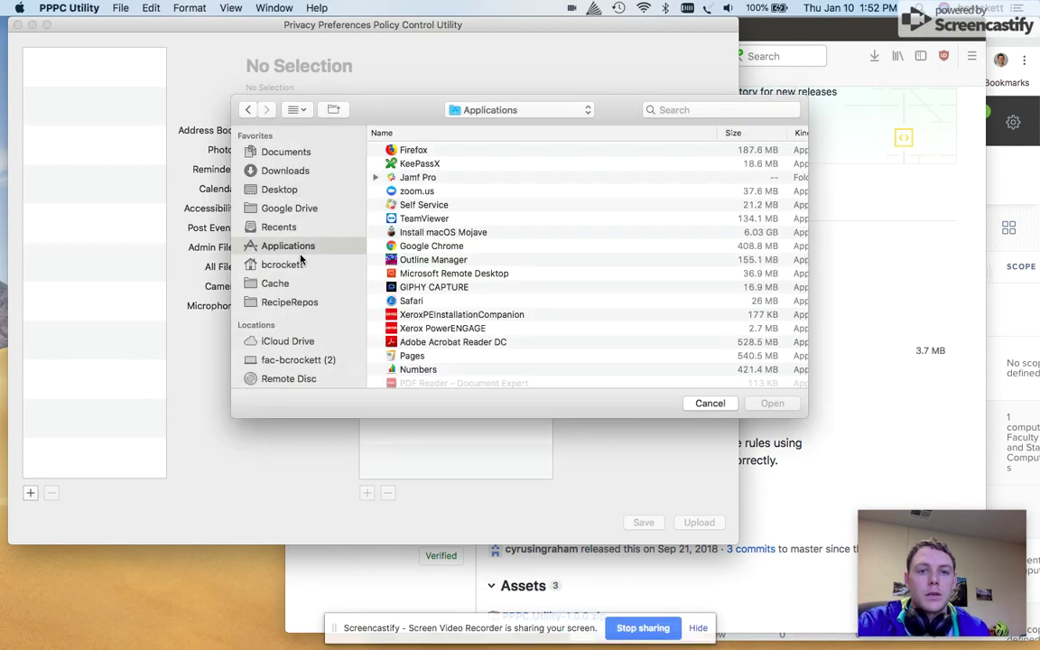
pyautogui.click(283, 172)
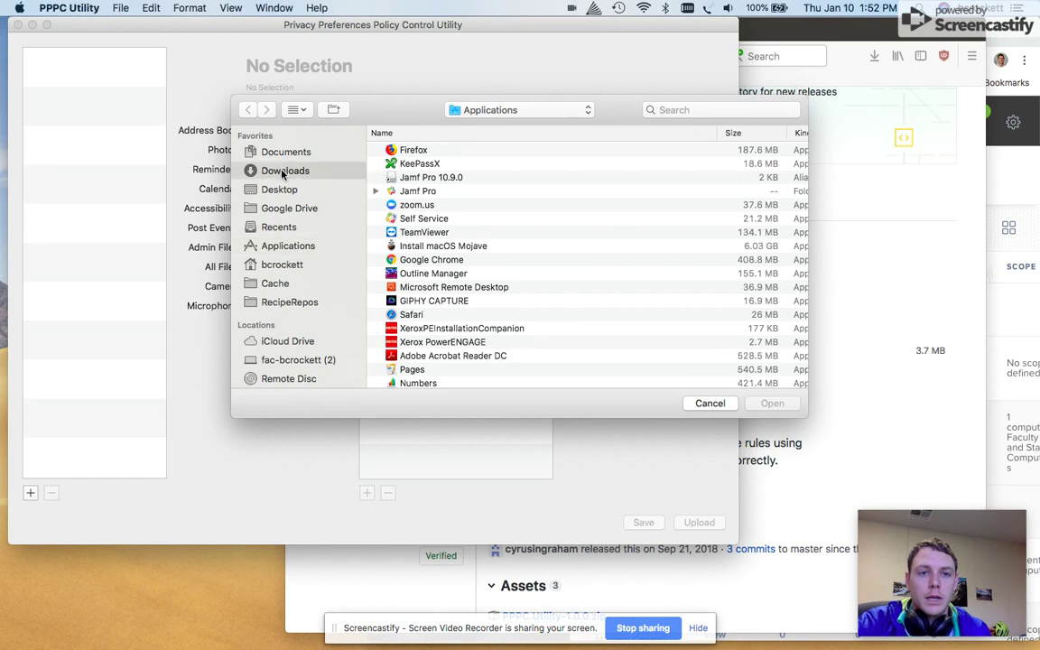
pyautogui.click(416, 154)
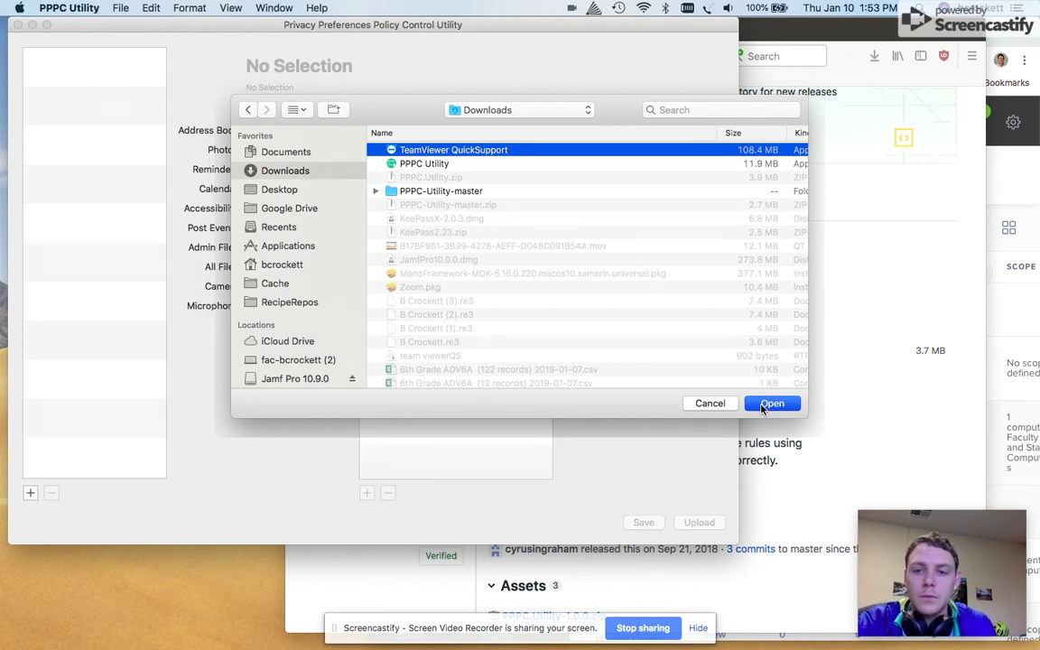
pyautogui.click(763, 406)
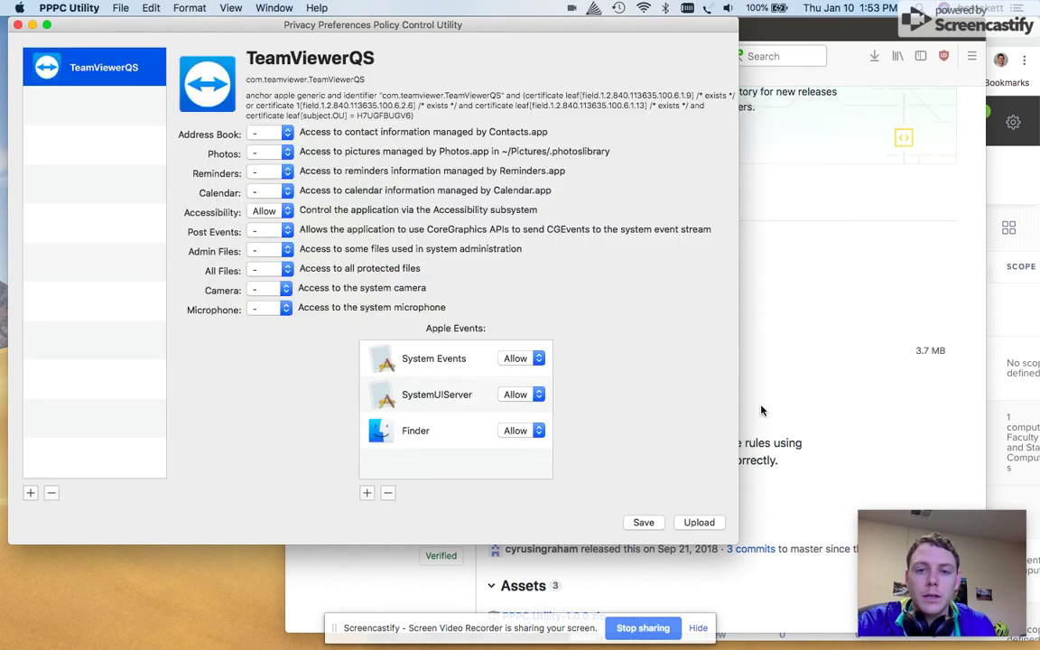
# Step: Clear TeamViewerQS's existing Apple Events and reset its Accessibility permission to Allow
pyautogui.click(270, 211)
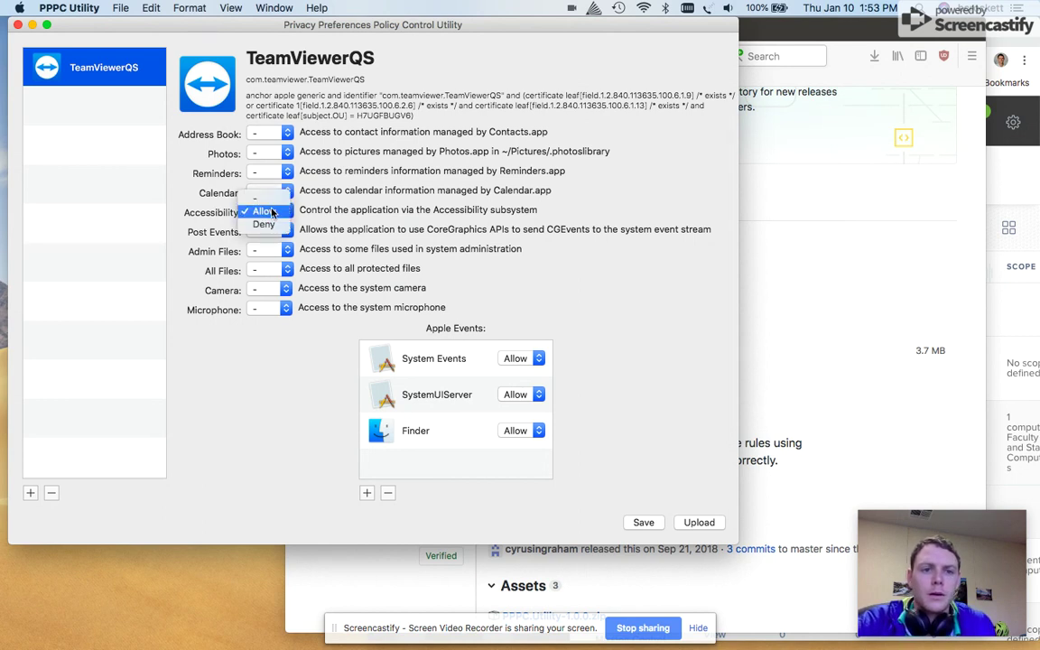
pyautogui.click(258, 197)
pyautogui.click(387, 493)
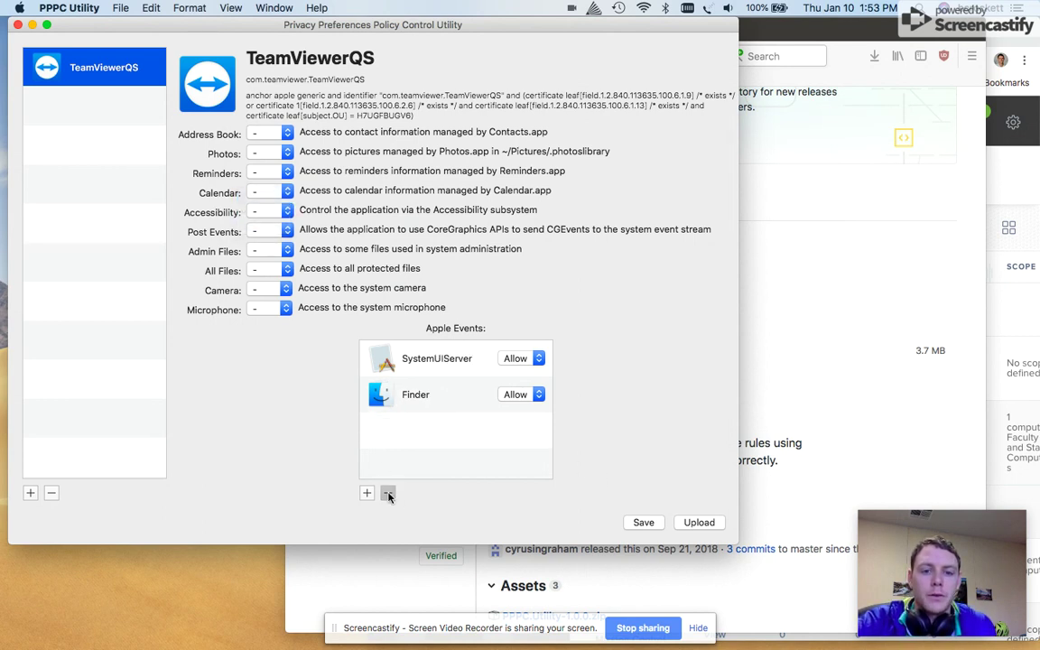
pyautogui.doubleClick(389, 495)
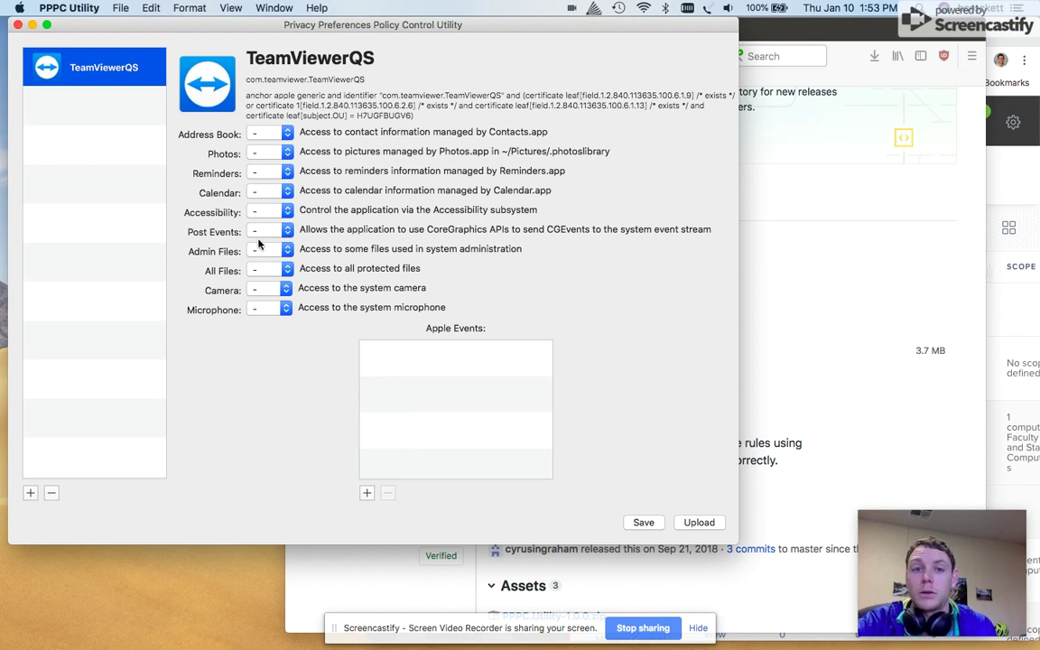
pyautogui.click(256, 215)
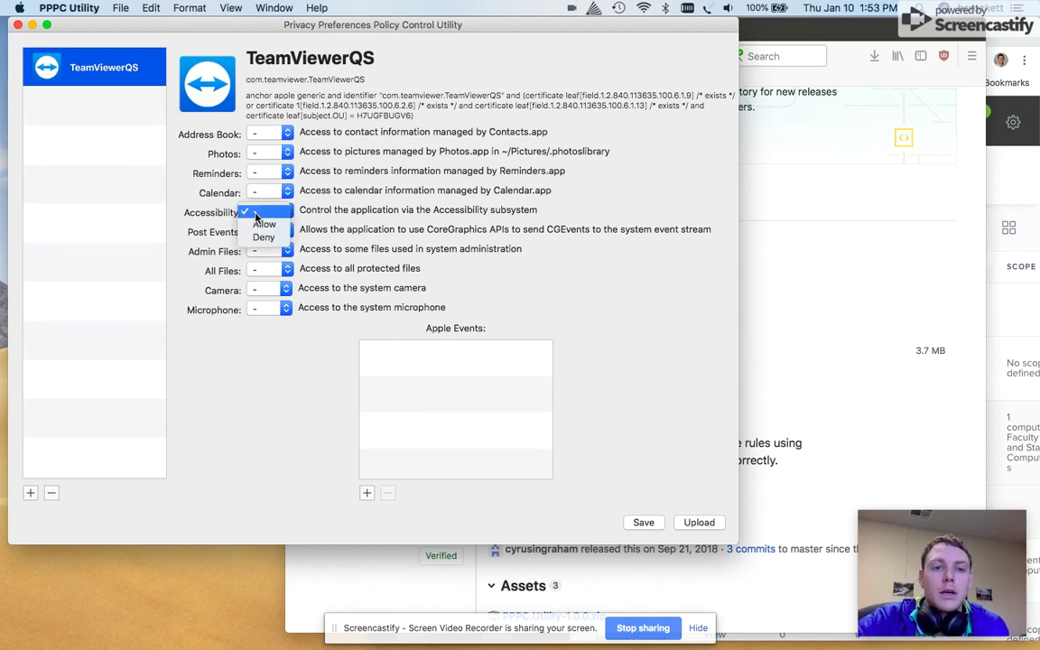
pyautogui.click(263, 231)
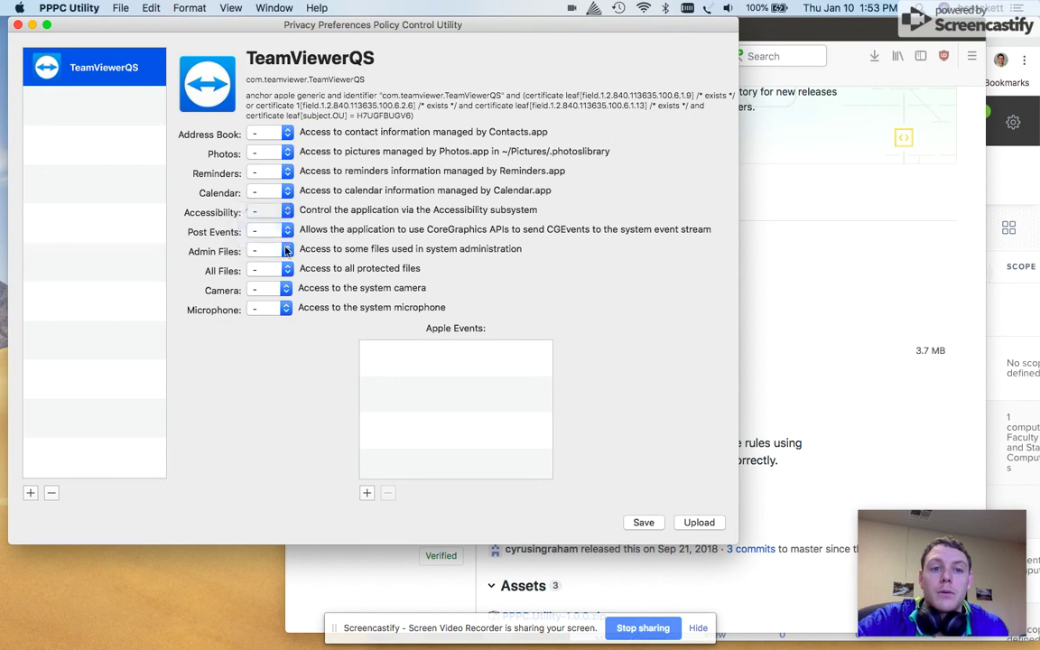
# Step: Allow Apple Events to Finder, SystemUIServer and System Events, then save the profile
pyautogui.click(367, 493)
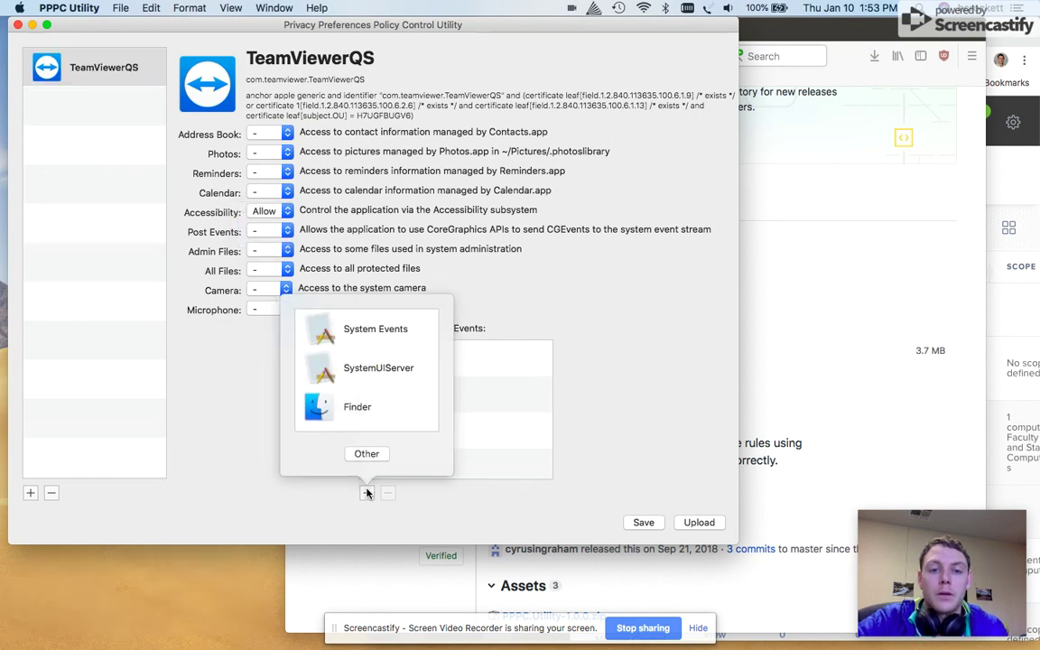
pyautogui.click(364, 412)
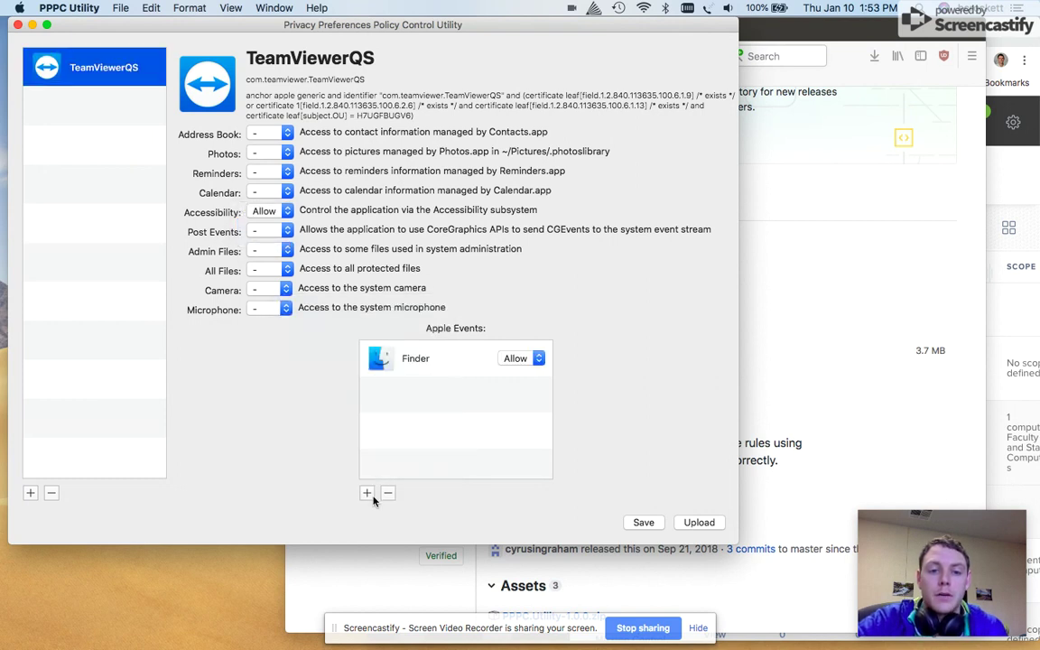
pyautogui.click(367, 493)
pyautogui.click(357, 368)
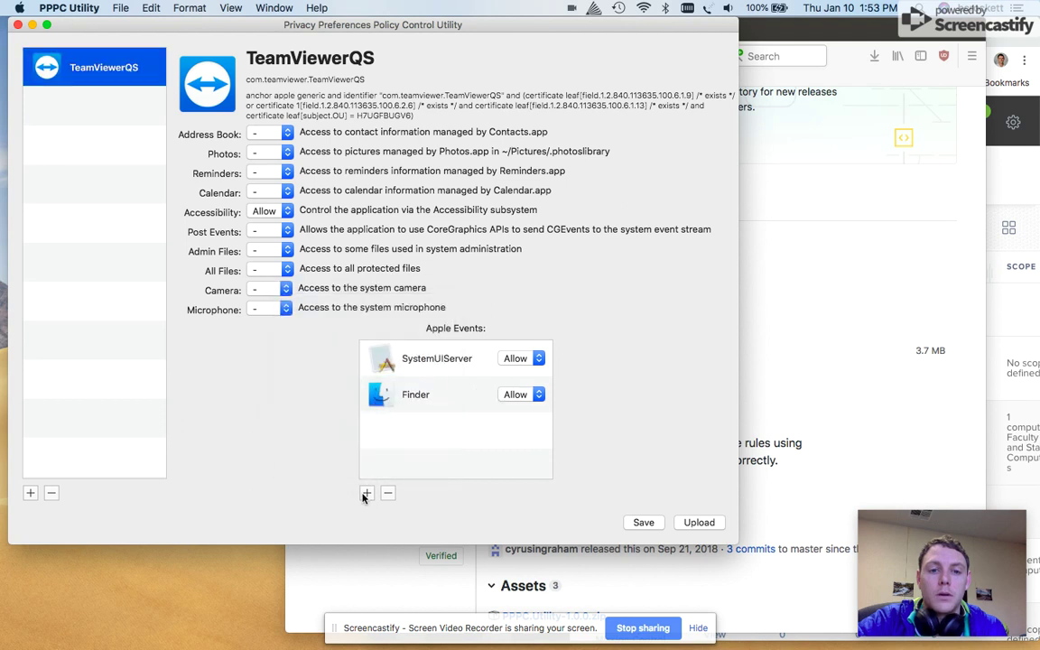
pyautogui.click(367, 493)
pyautogui.click(358, 335)
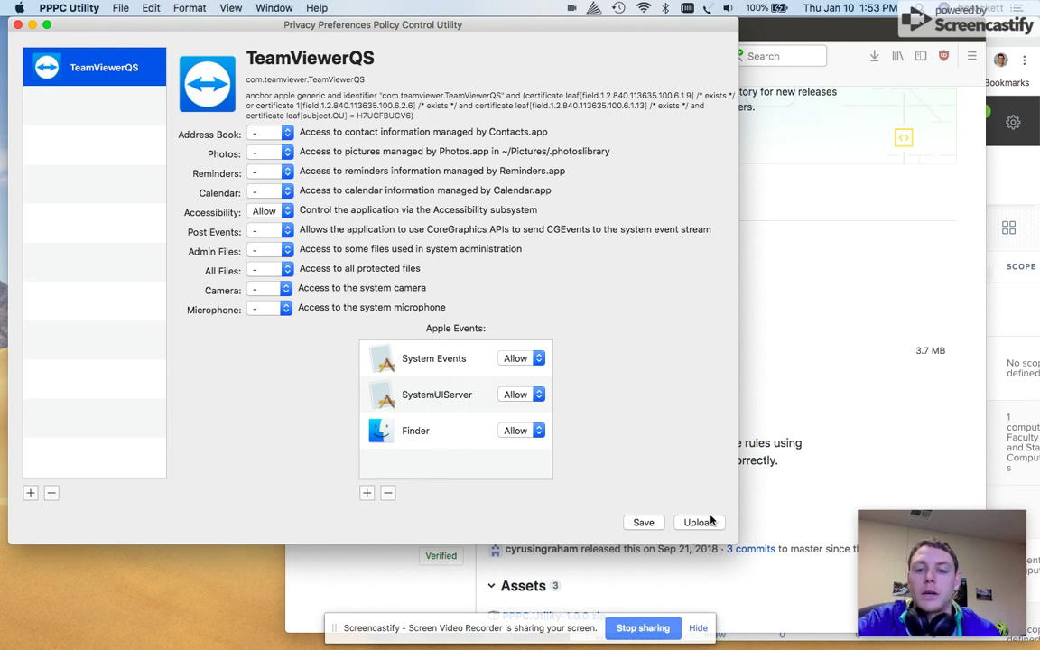
pyautogui.click(647, 523)
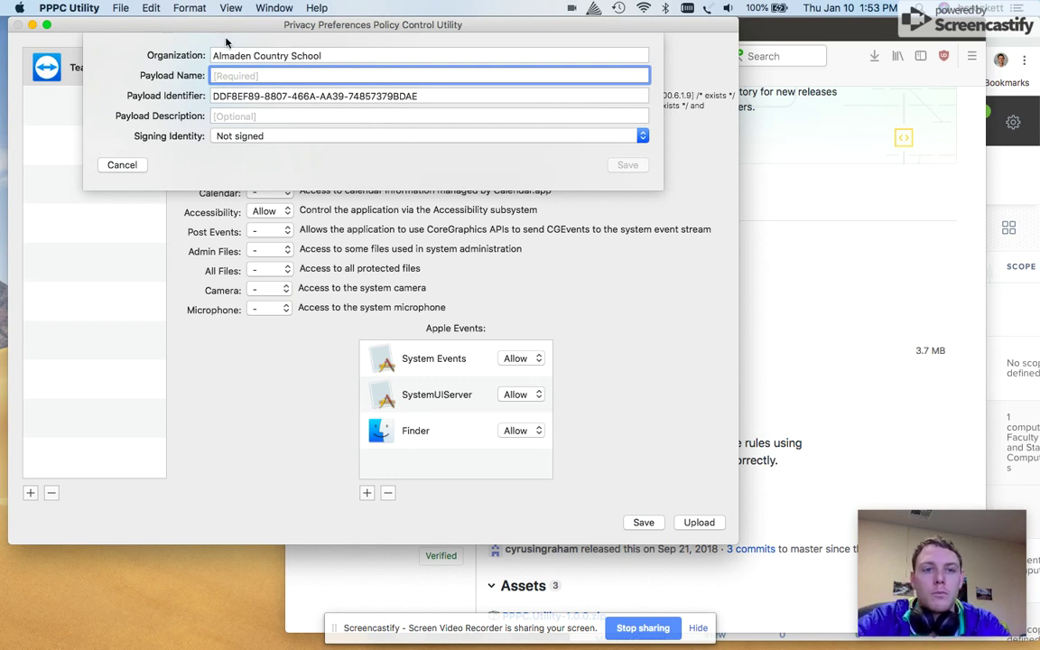
# Step: Name the profile TeamViewerQS2, reuse it as the Payload Description, and sign with Apple Configurator 2
pyautogui.write('Tea')
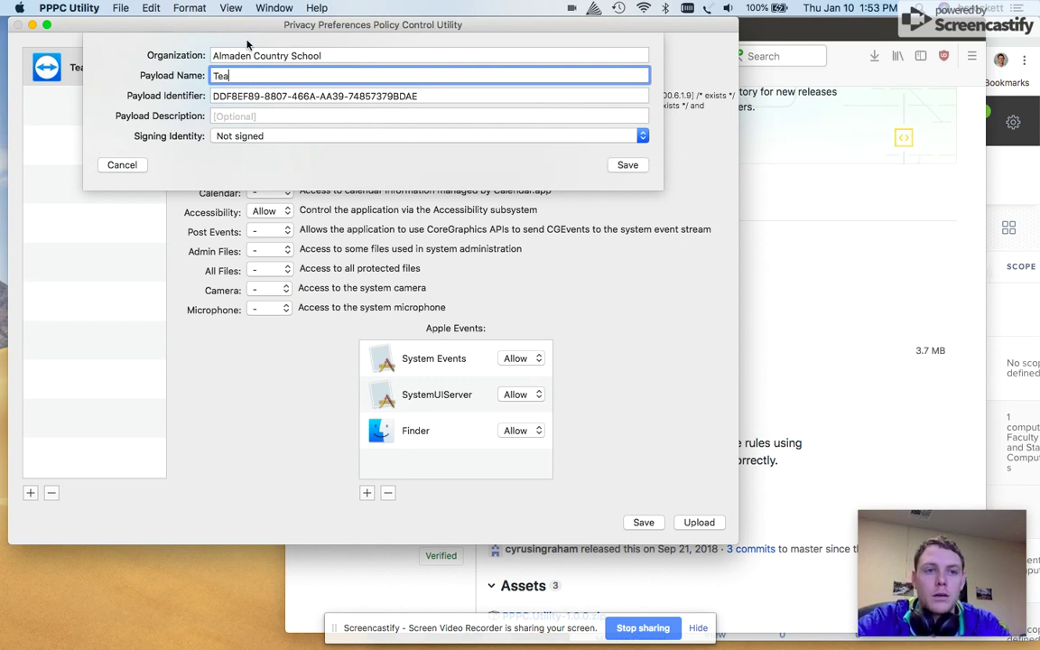
pyautogui.write('mViewer')
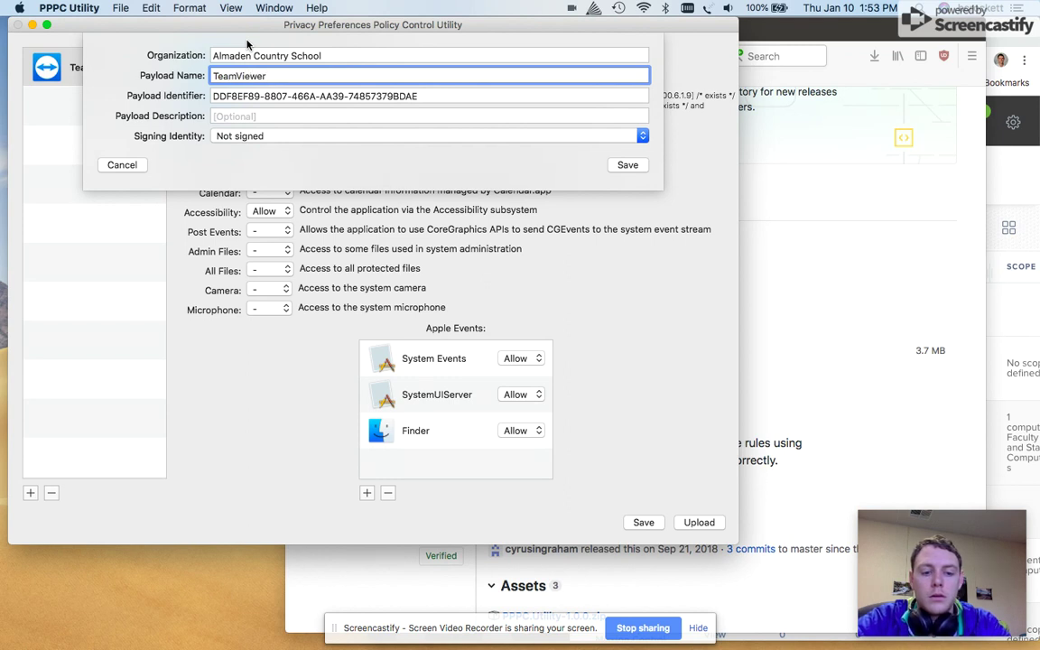
pyautogui.write('QS')
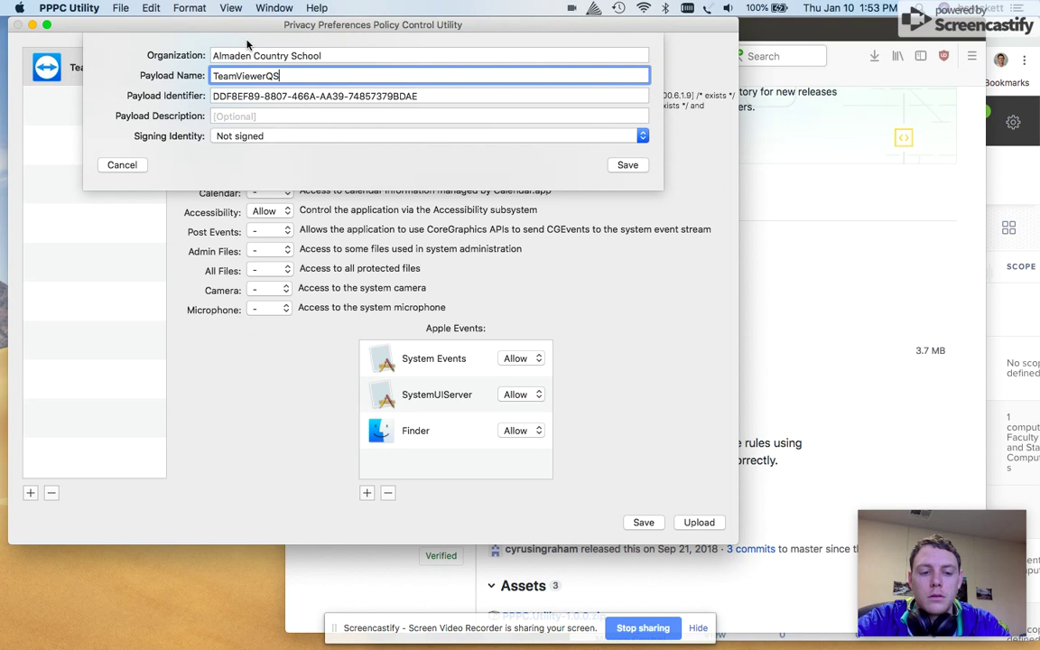
pyautogui.write('2')
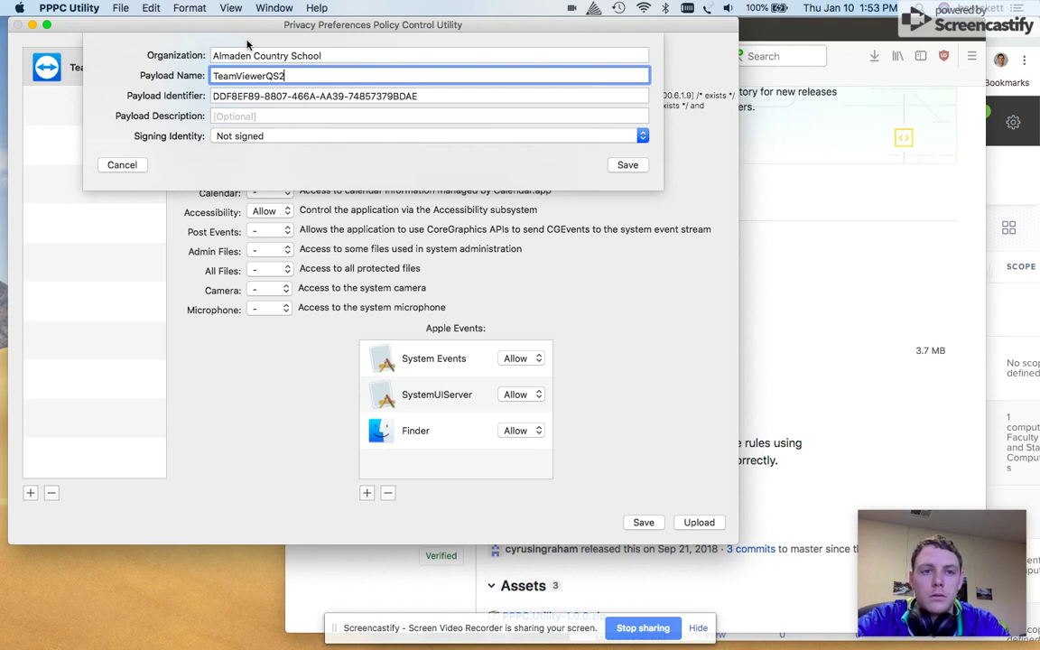
pyautogui.doubleClick(251, 74)
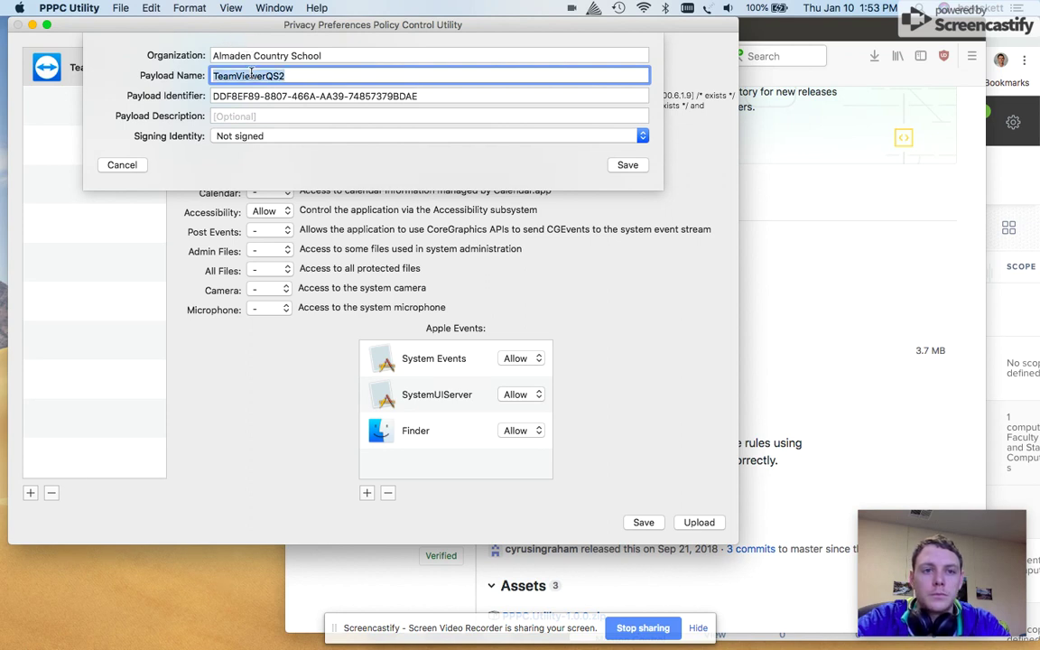
pyautogui.press('super+c')
pyautogui.click(233, 115)
pyautogui.press('super+v')
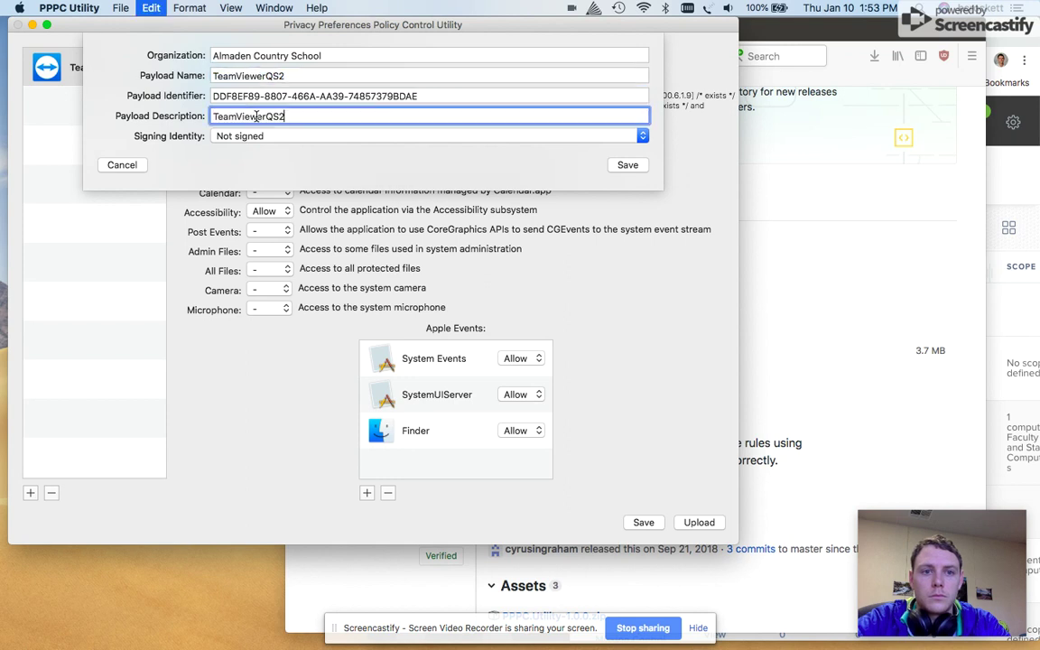
pyautogui.click(262, 140)
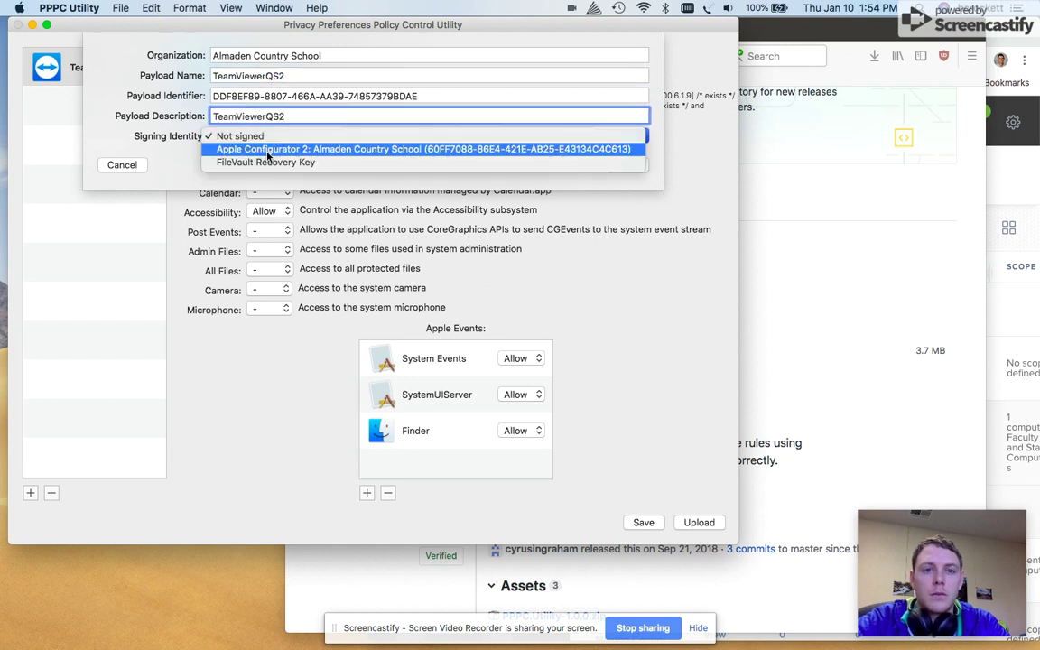
pyautogui.click(267, 150)
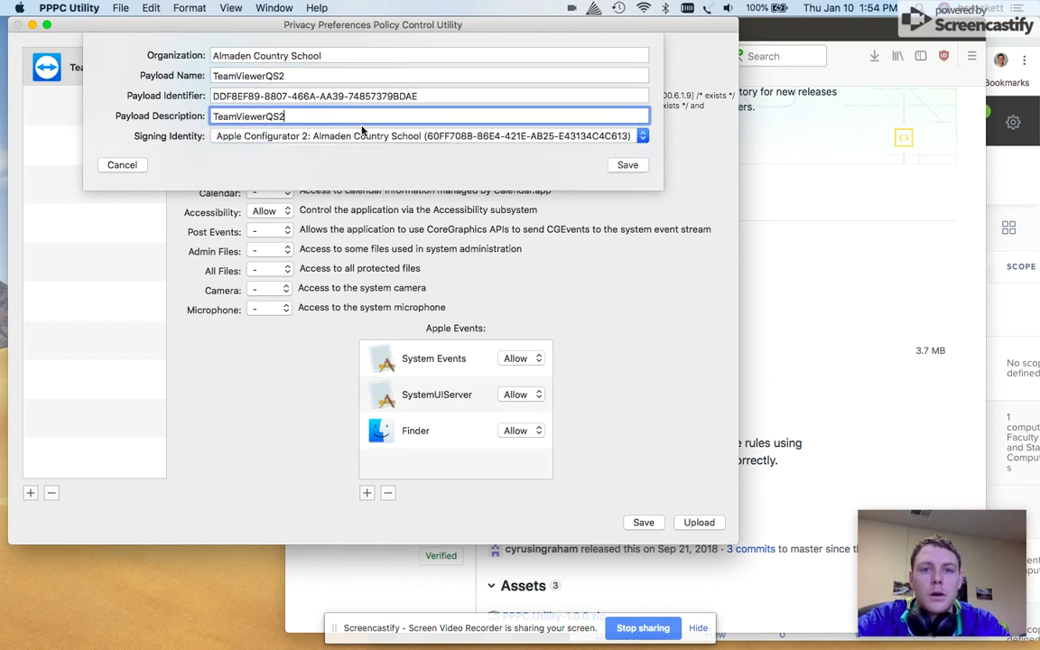
# Step: Save the signed TeamViewerQS2 profile to the Desktop
pyautogui.click(627, 167)
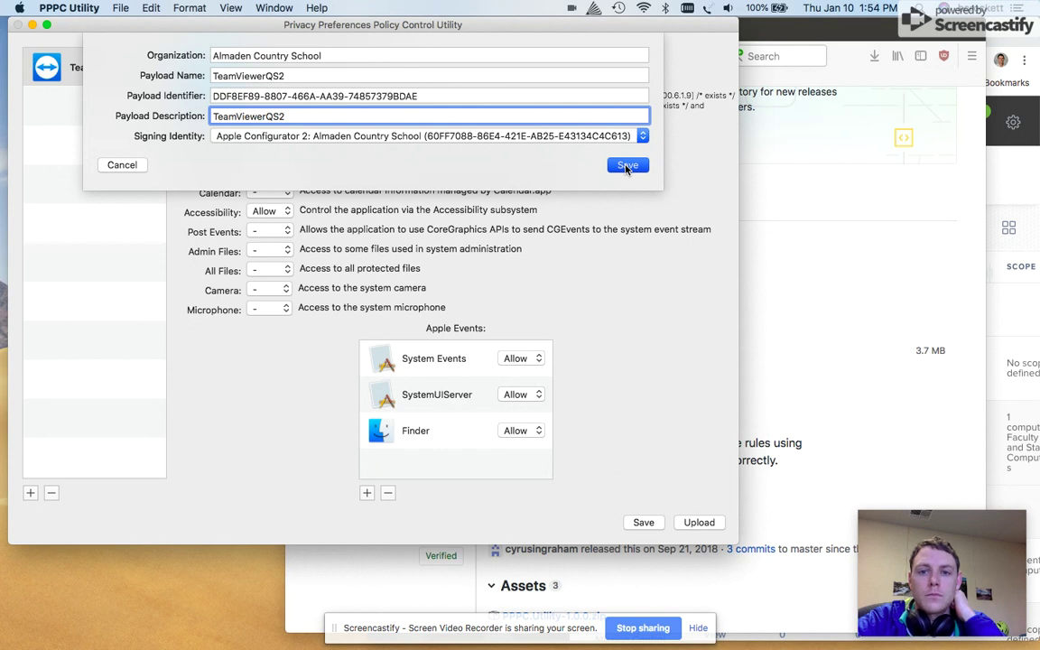
pyautogui.click(627, 166)
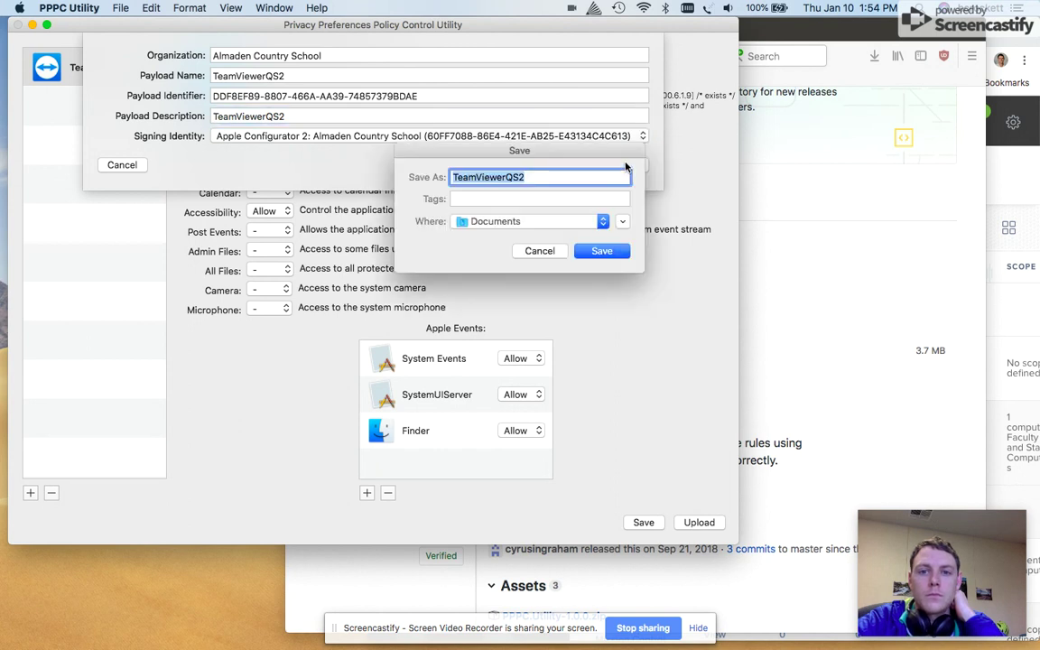
pyautogui.click(546, 228)
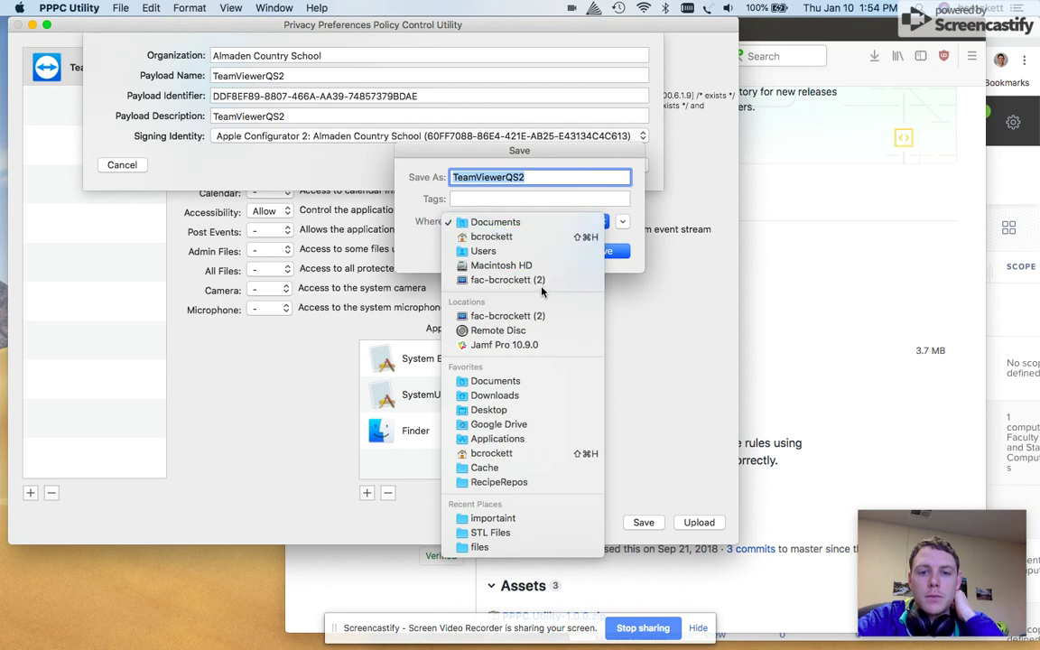
pyautogui.click(528, 408)
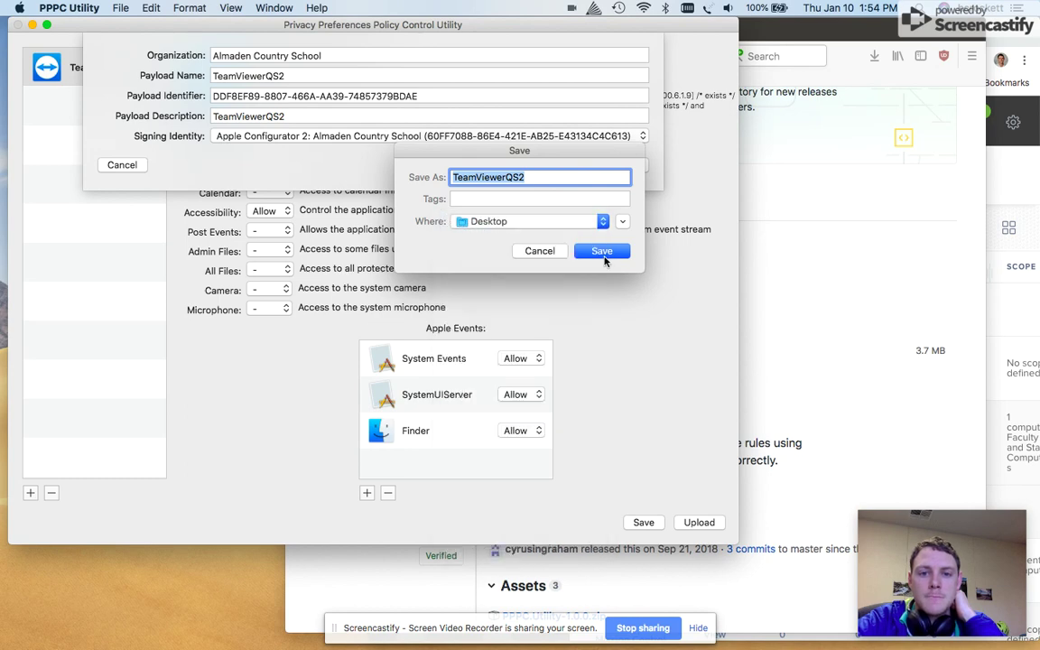
pyautogui.click(603, 252)
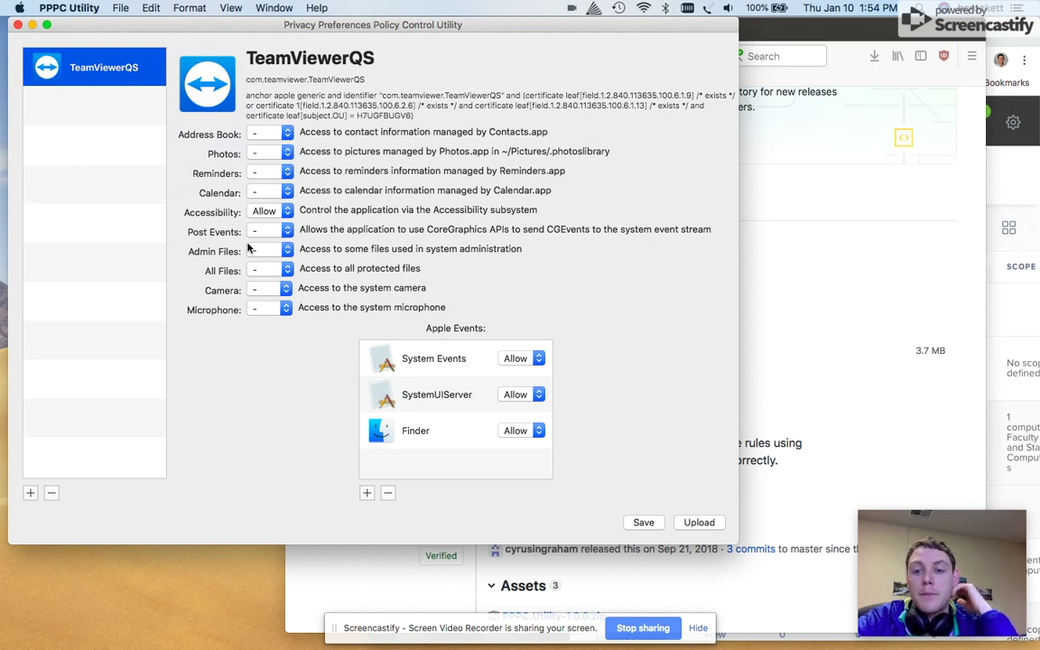
# Step: Minimize PPPC Utility and bring the Jamf Pro browser window forward beside Firefox
pyautogui.click(32, 26)
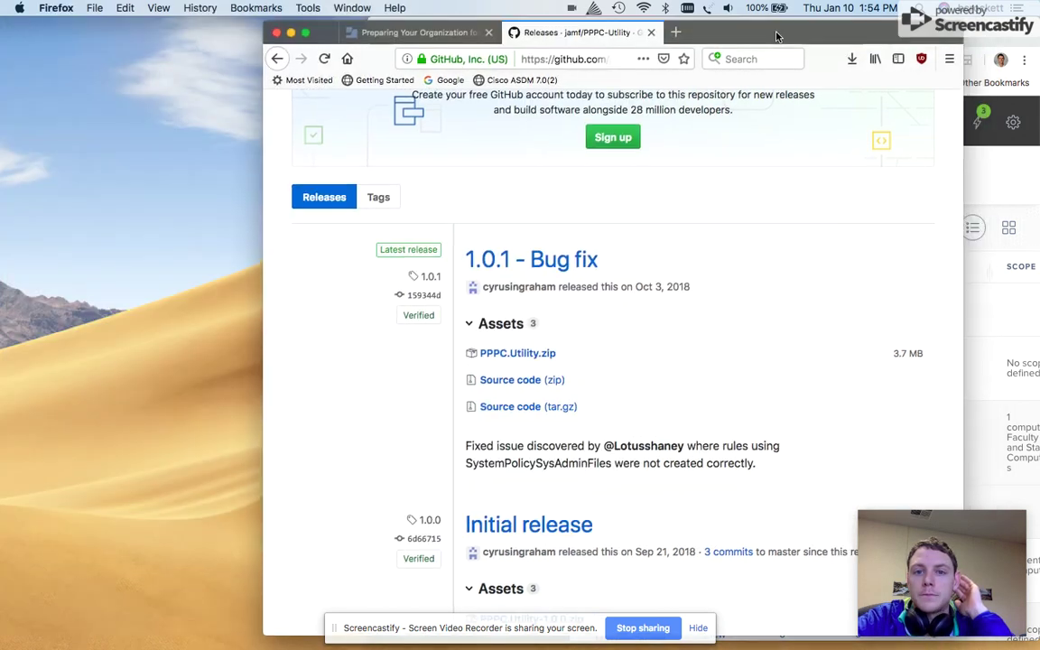
pyautogui.moveTo(777, 36); pyautogui.dragTo(588, 36)
pyautogui.click(876, 34)
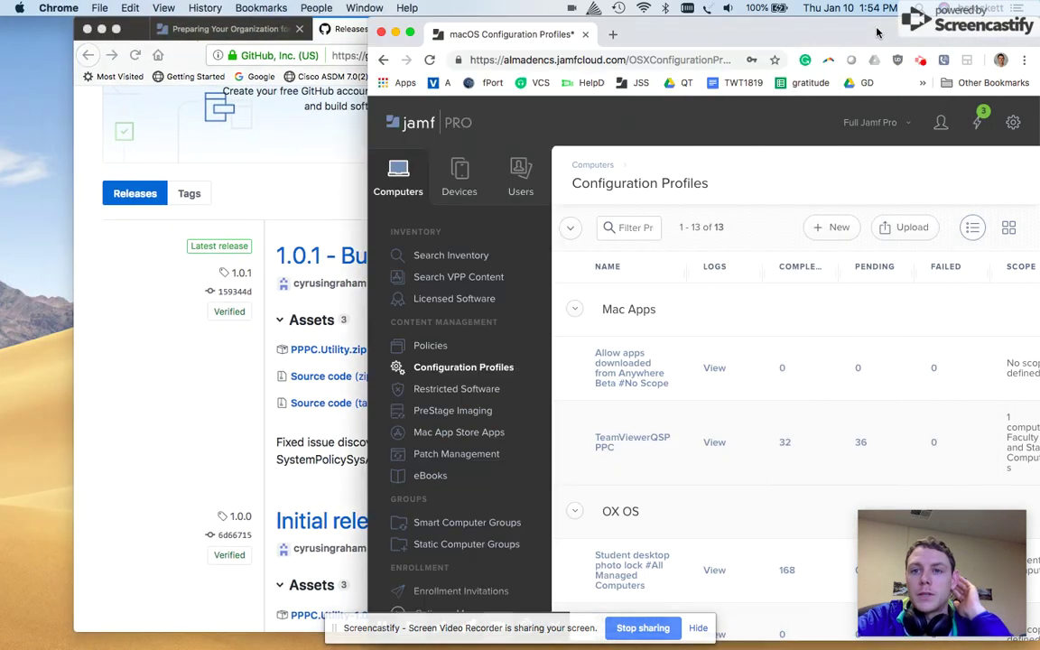
pyautogui.moveTo(876, 33); pyautogui.dragTo(751, 34)
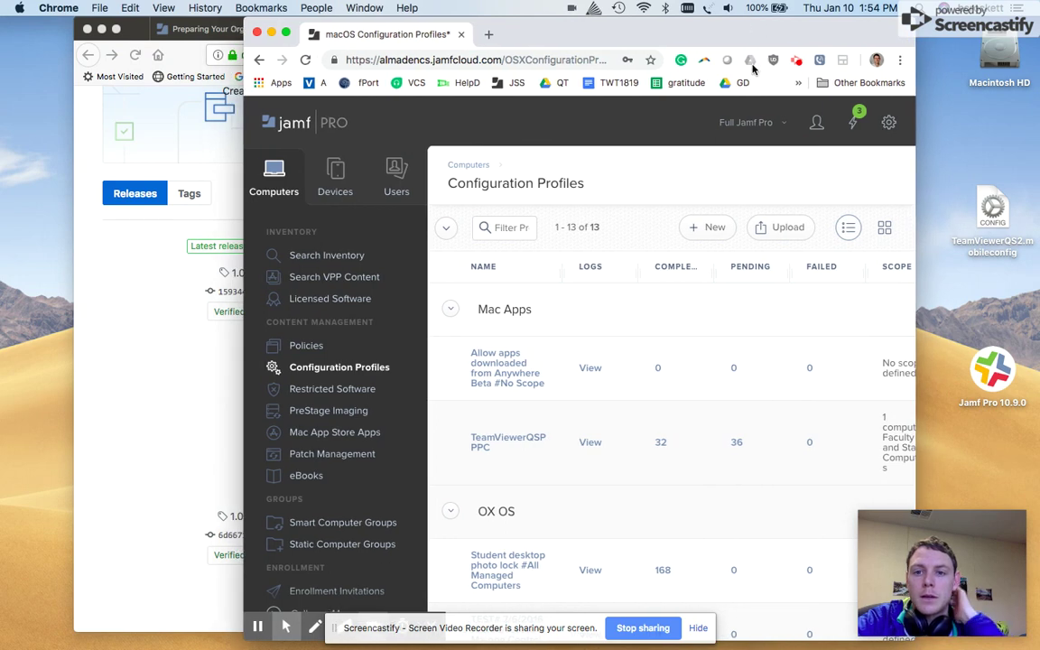
pyautogui.scroll(-1, 596, 294)
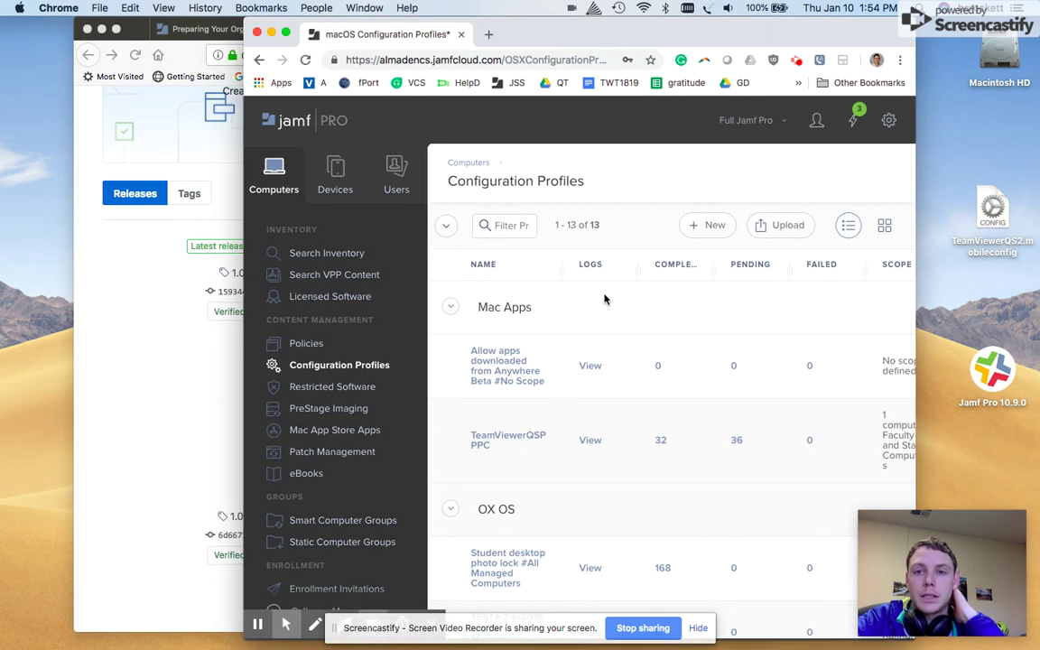
pyautogui.scroll(1, 606, 300)
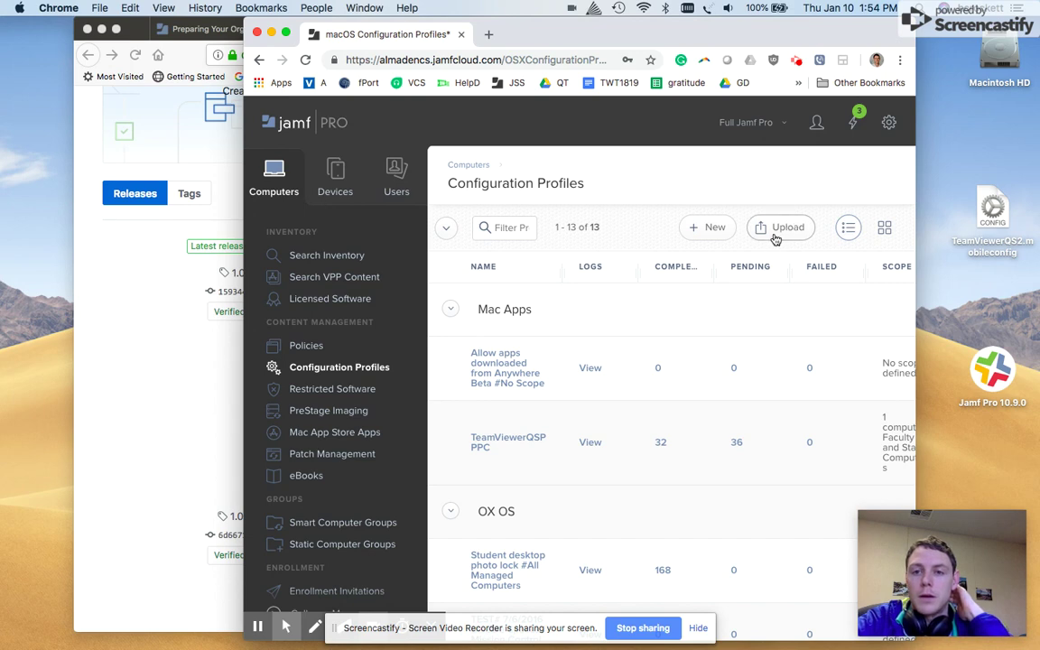
# Step: Upload TeamViewerQS2.mobileconfig as a new Jamf Pro configuration profile
pyautogui.click(776, 238)
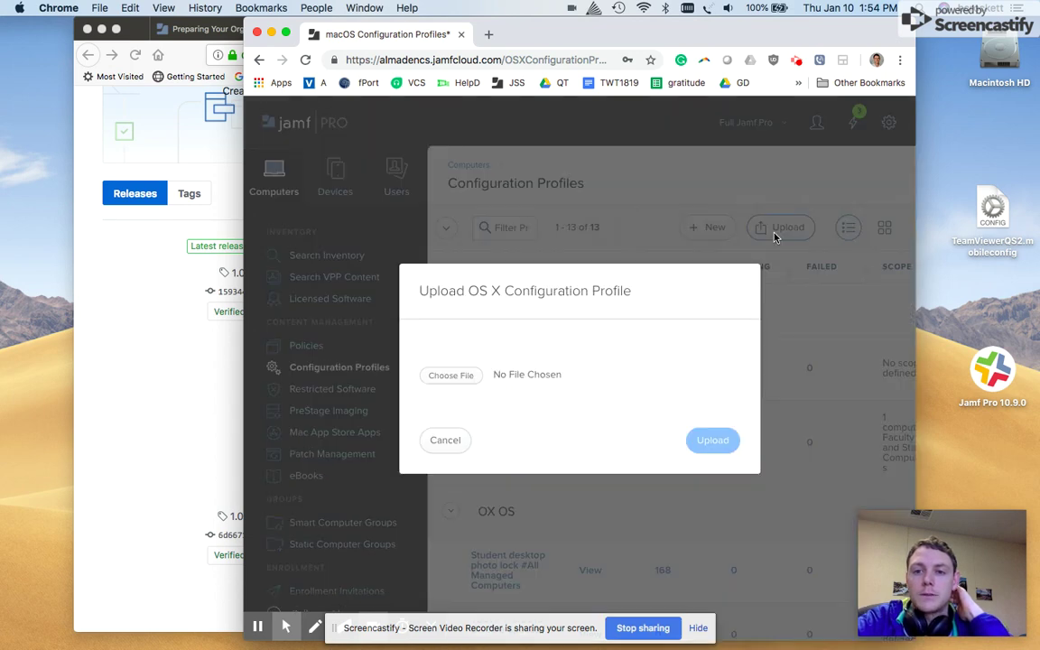
pyautogui.click(464, 380)
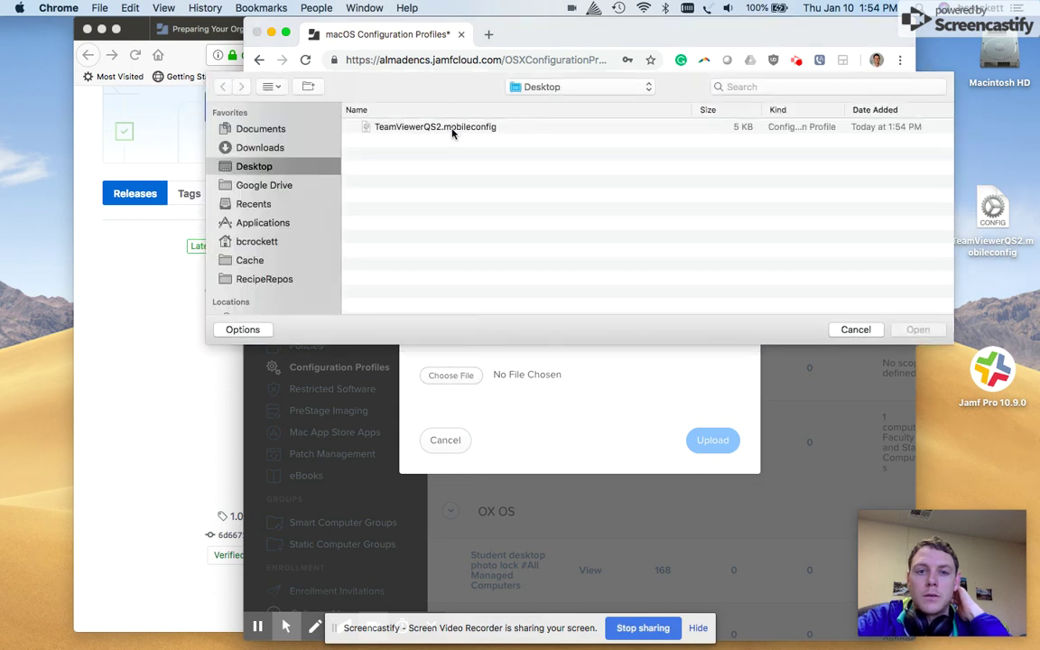
pyautogui.click(454, 130)
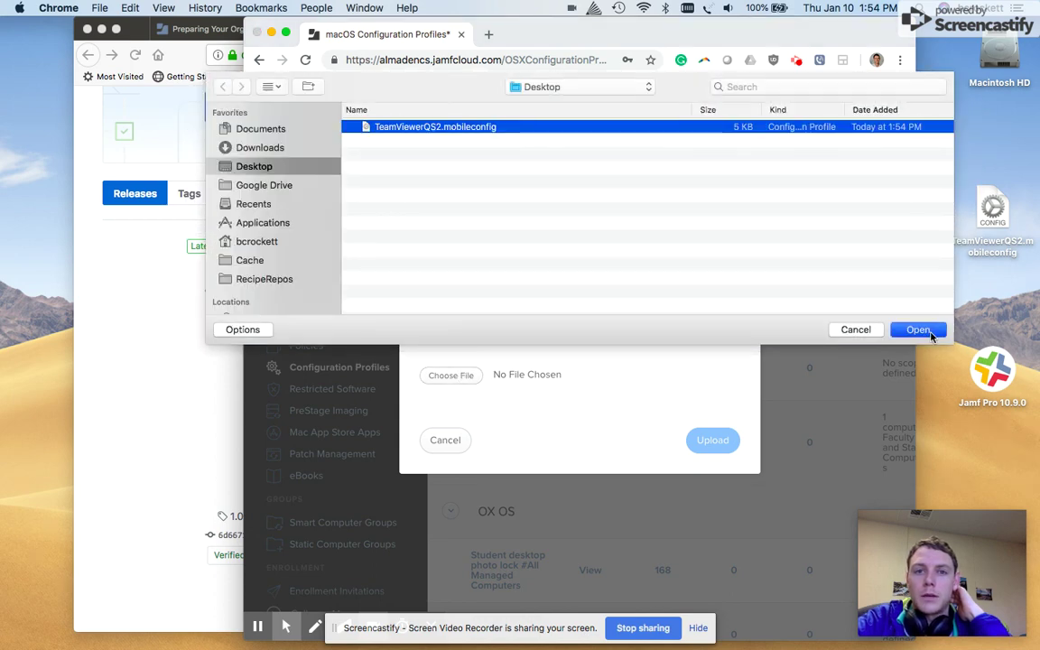
pyautogui.click(930, 335)
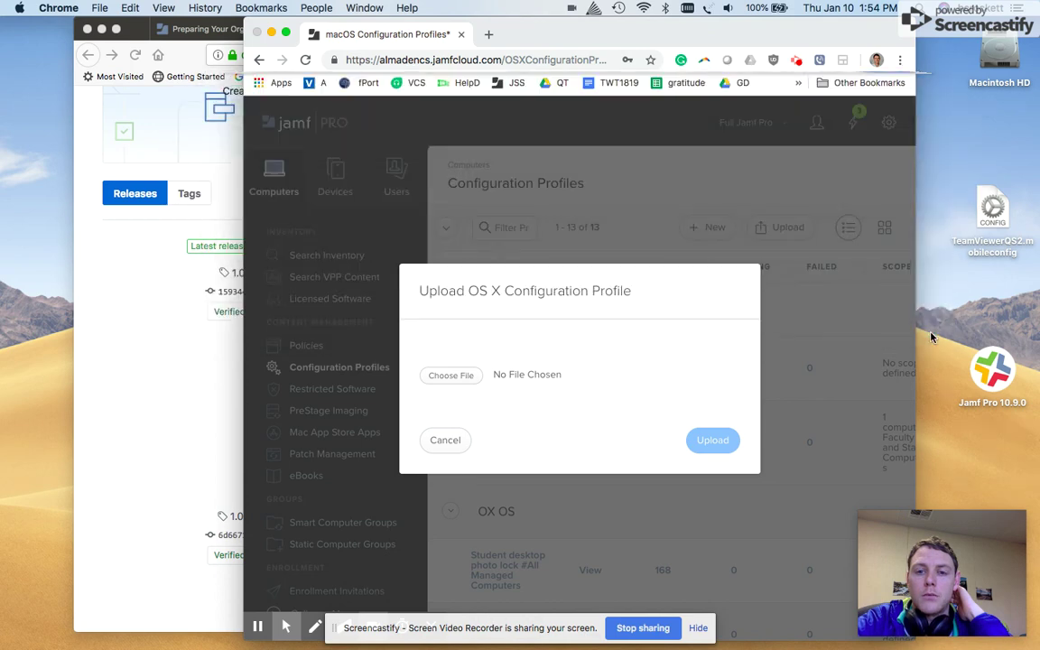
pyautogui.click(728, 443)
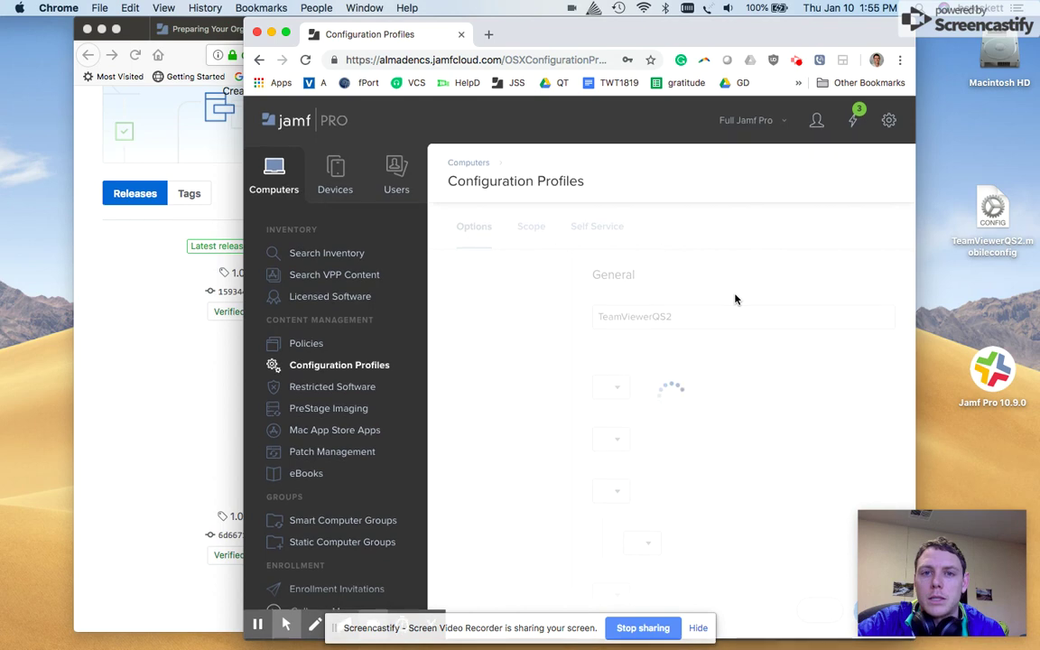
pyautogui.moveTo(636, 34); pyautogui.dragTo(515, 37)
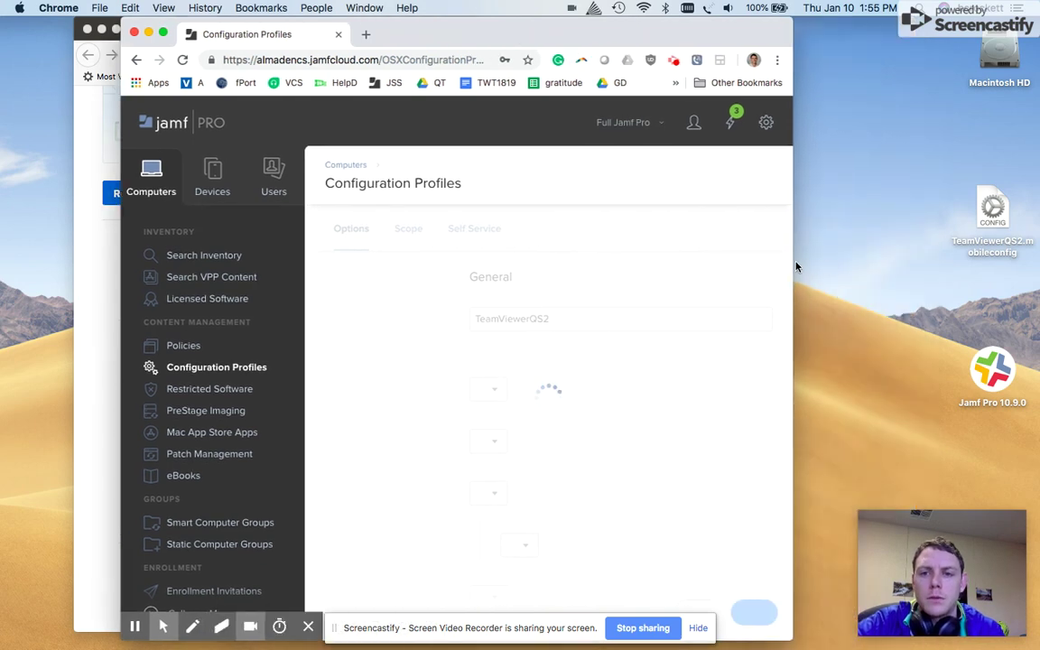
pyautogui.moveTo(793, 239); pyautogui.dragTo(921, 263)
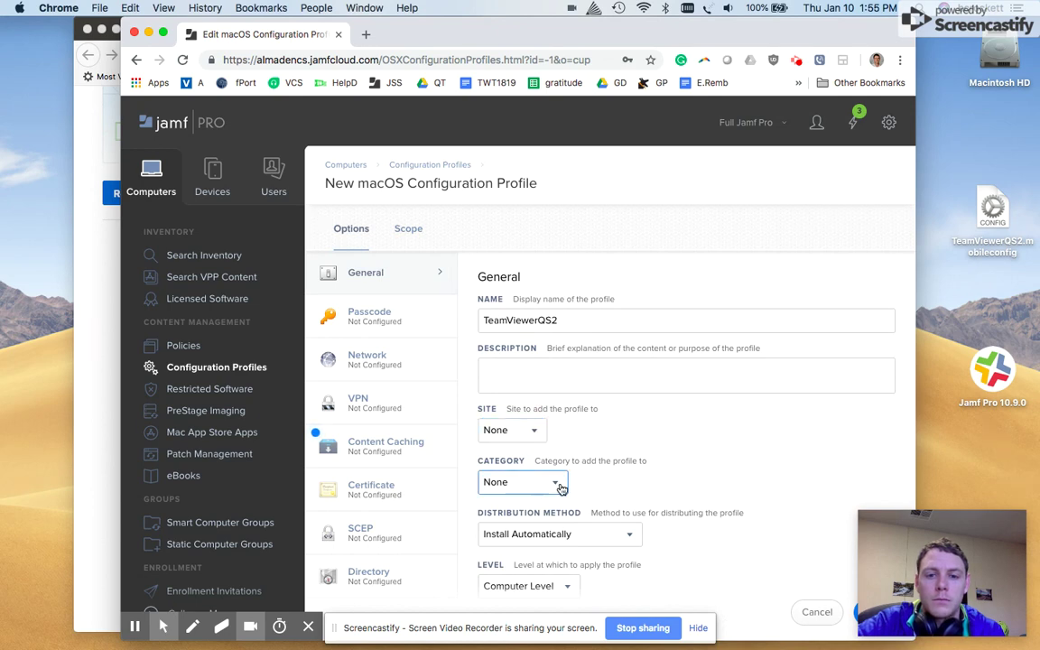
# Step: Set the TeamViewerQS2 profile's category to Mac Apps and show its Privacy Preferences Policy Control payload
pyautogui.click(560, 489)
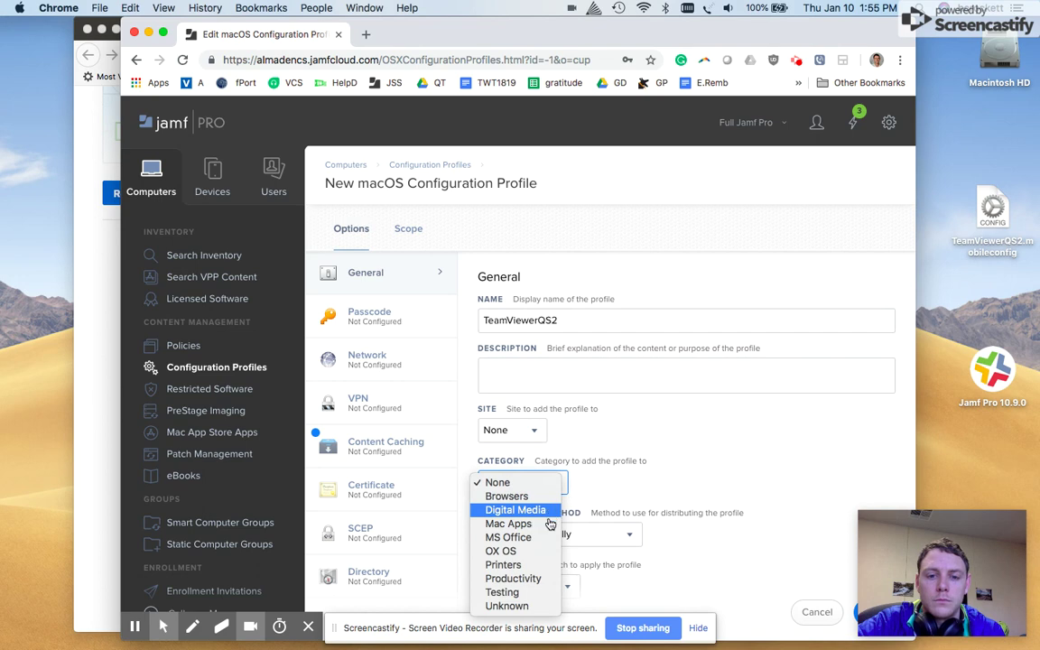
pyautogui.click(550, 526)
pyautogui.scroll(-2, 593, 476)
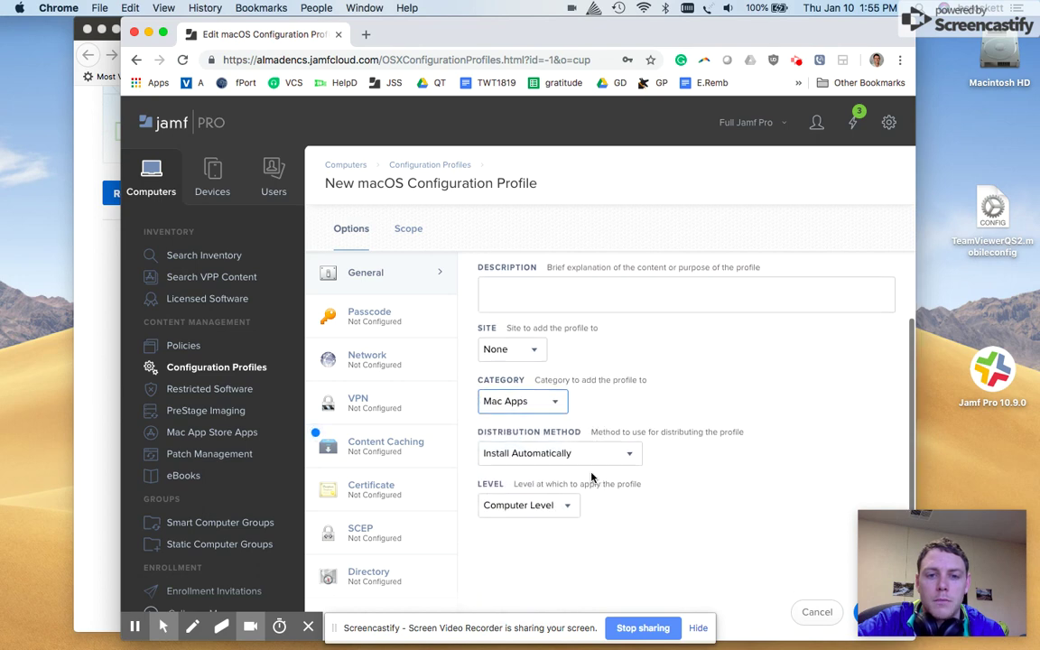
pyautogui.scroll(-8, 406, 485)
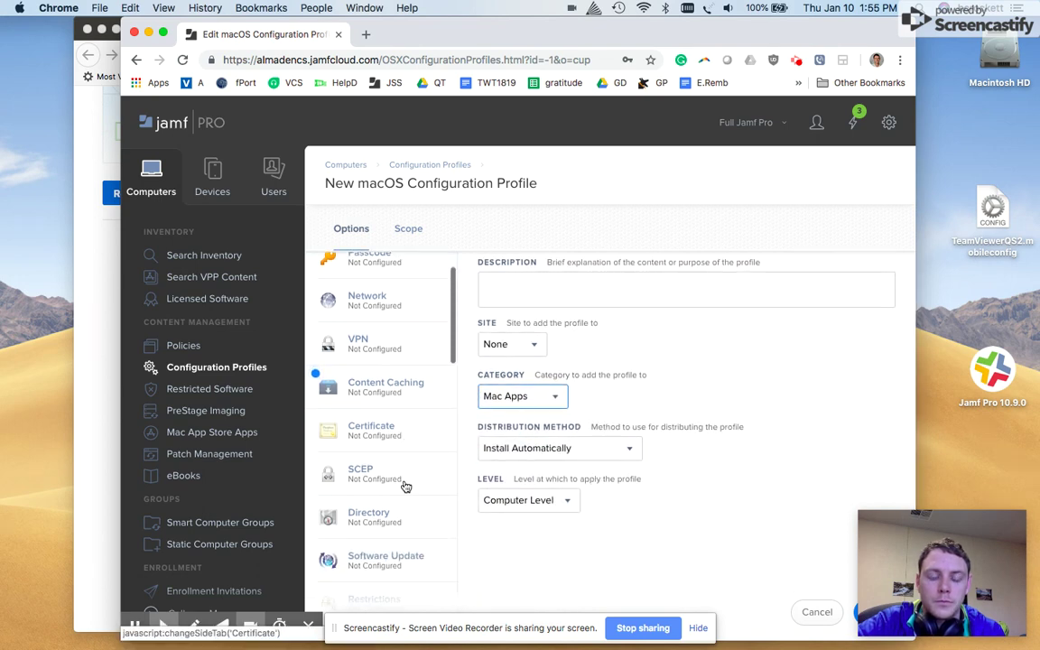
pyautogui.scroll(-9, 407, 487)
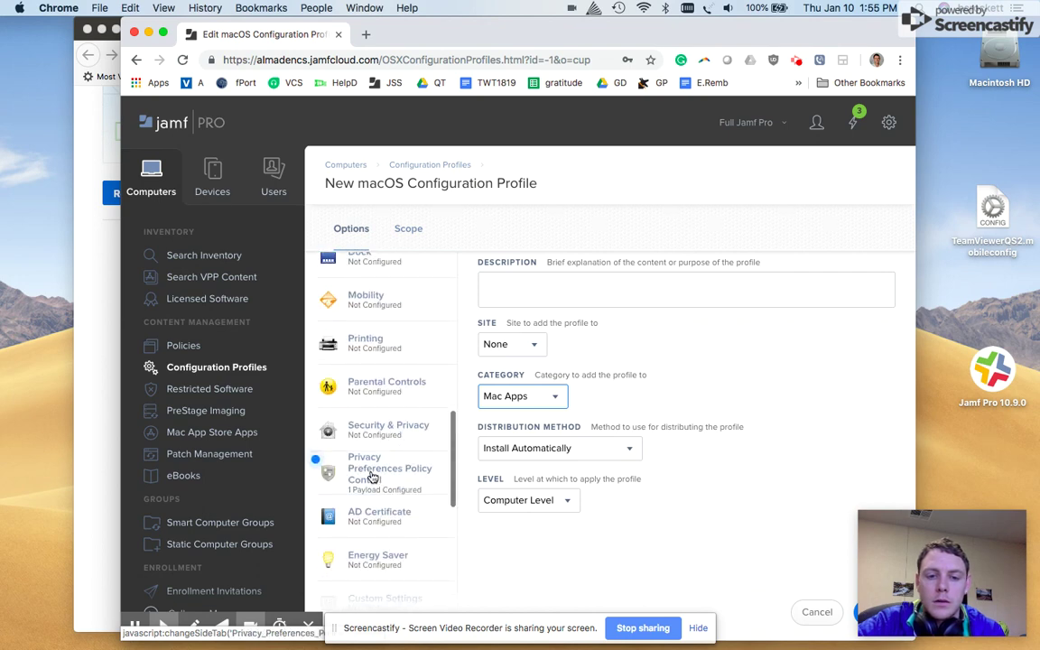
pyautogui.click(372, 479)
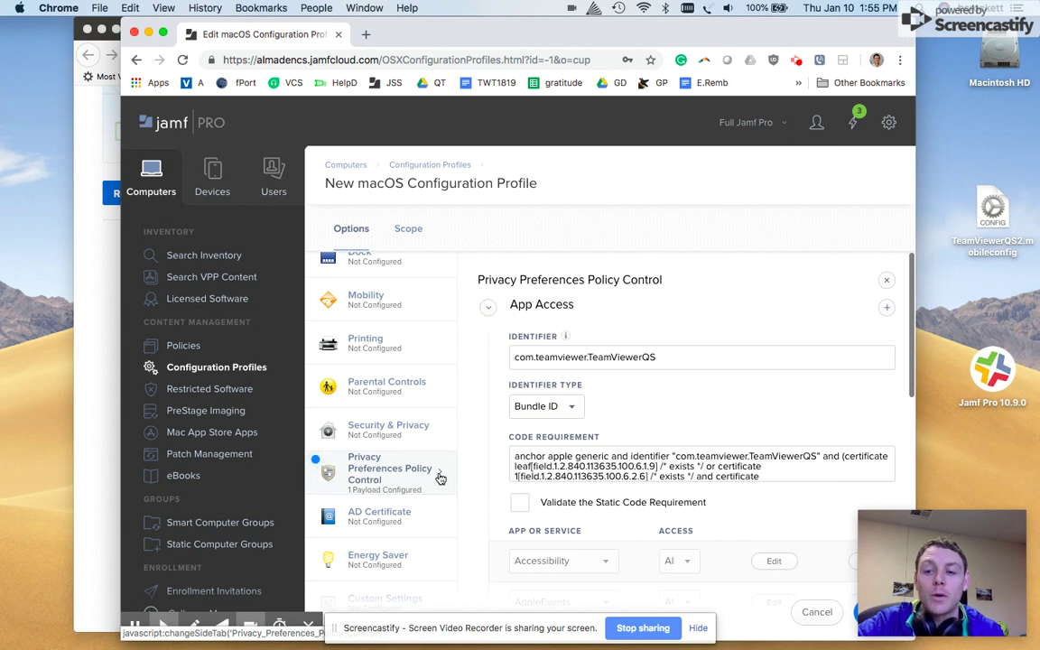
# Step: Scroll through the com.teamviewer.TeamViewerQS payload, reviewing its code requirement and Allow entries
pyautogui.click(511, 465)
pyautogui.scroll(-1, 509, 459)
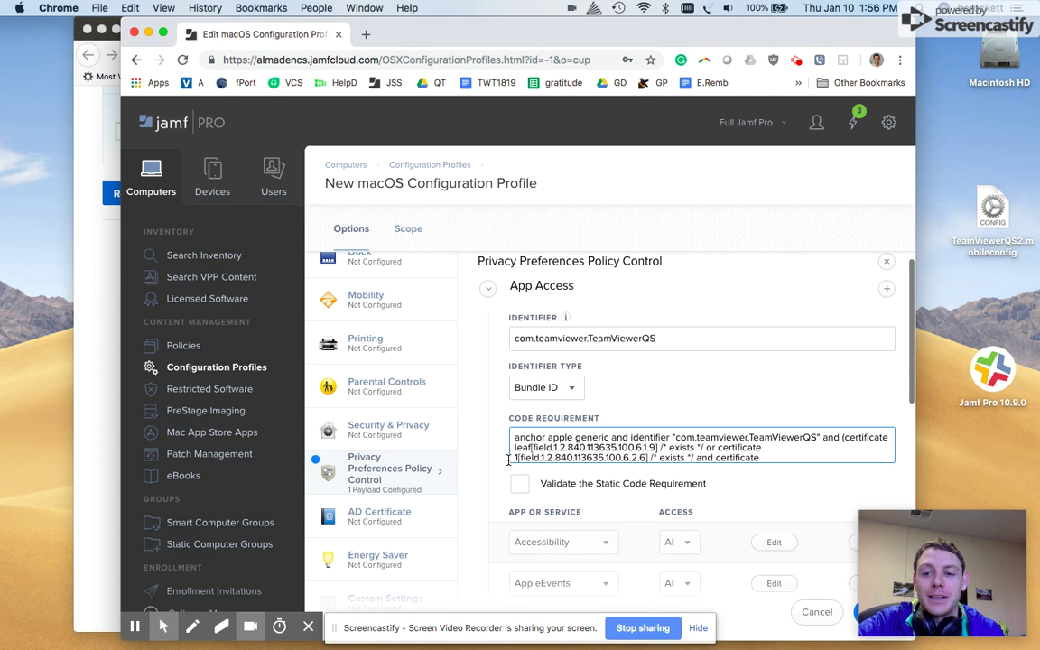
pyautogui.scroll(1, 509, 459)
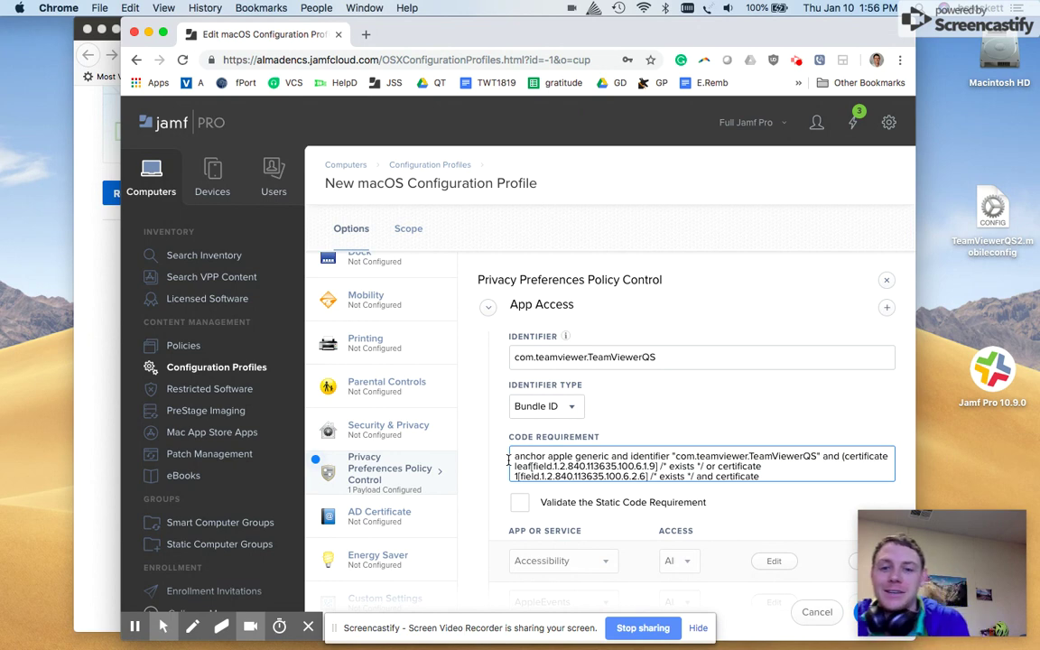
pyautogui.scroll(-1, 508, 460)
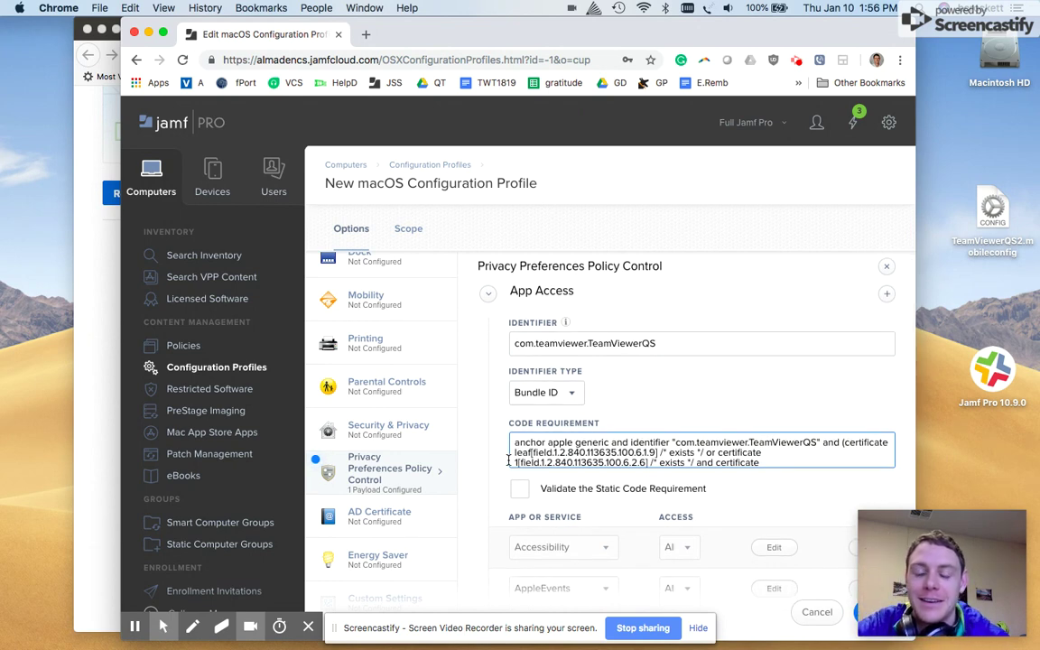
pyautogui.scroll(-1, 509, 461)
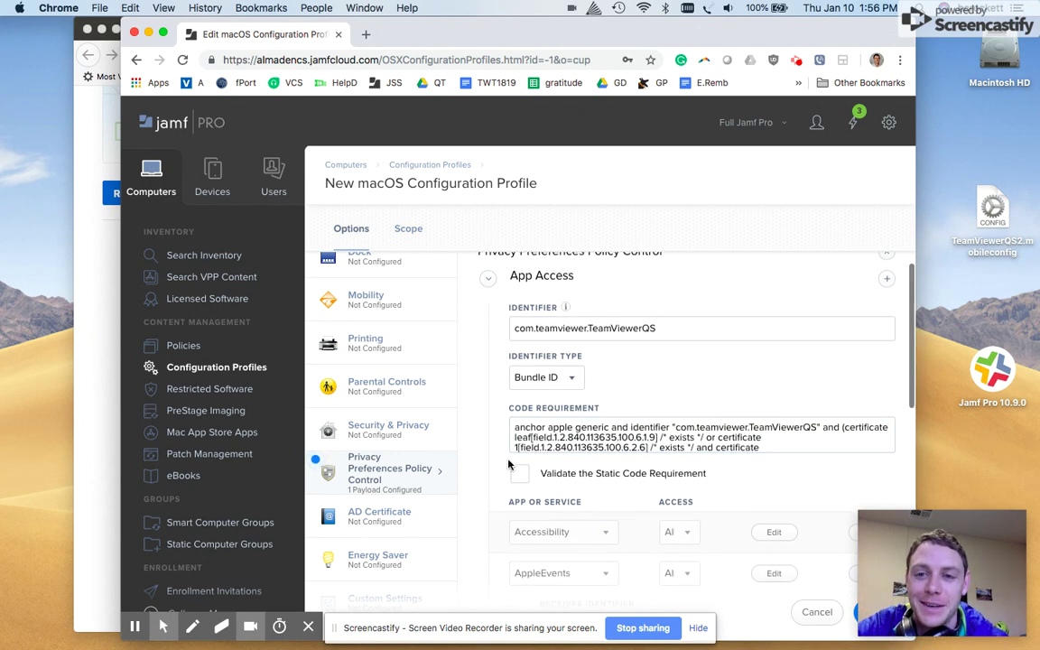
pyautogui.scroll(1, 508, 463)
pyautogui.click(509, 461)
pyautogui.scroll(-1, 509, 461)
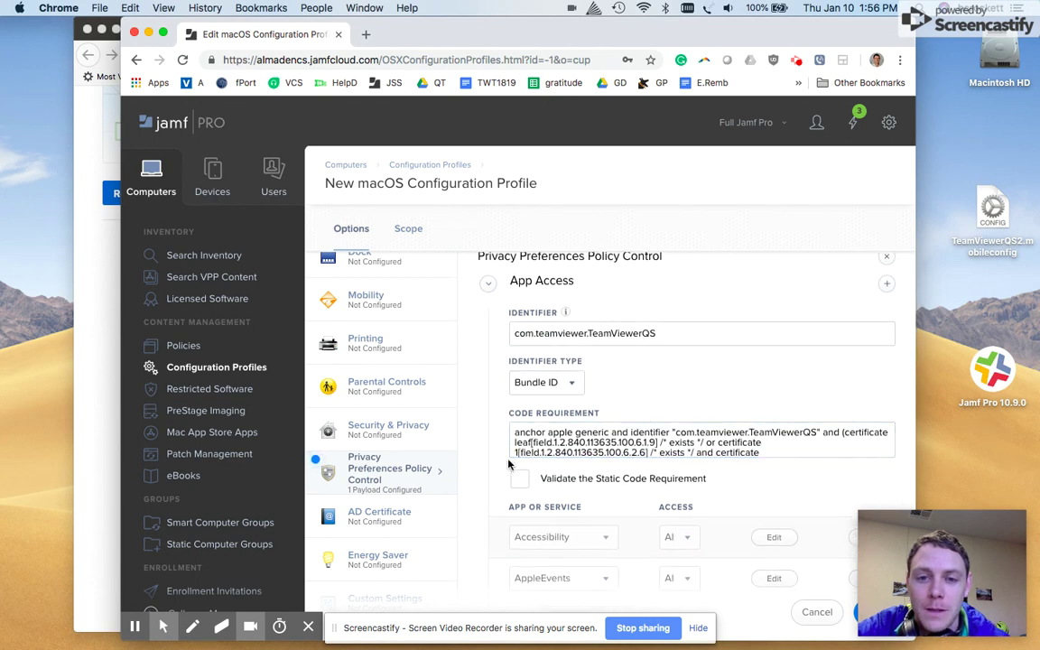
pyautogui.scroll(-2, 511, 464)
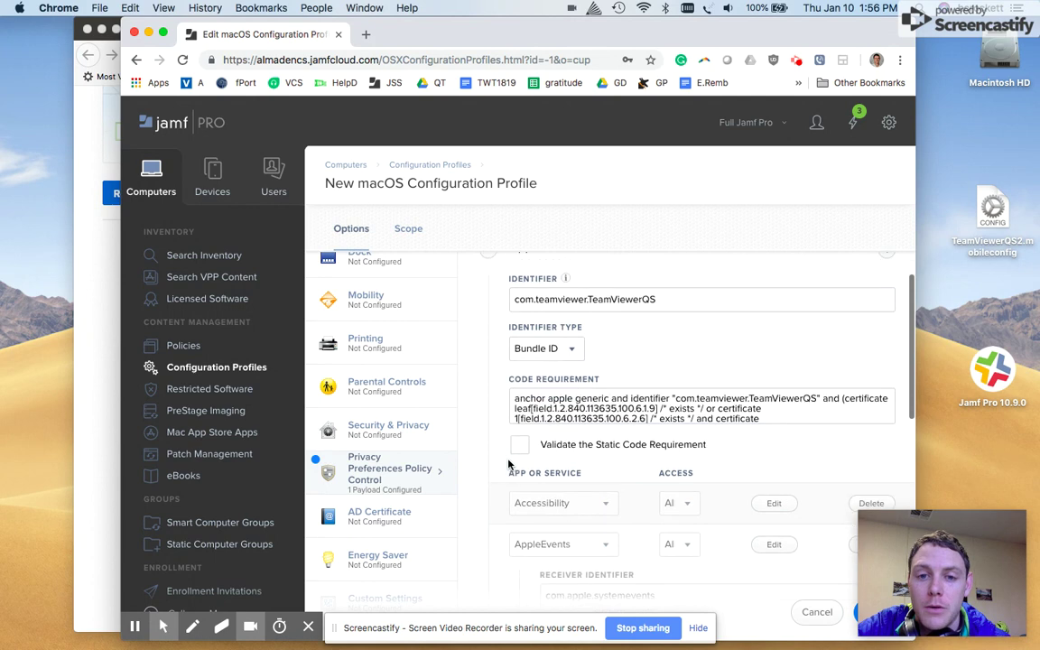
pyautogui.scroll(-1, 554, 343)
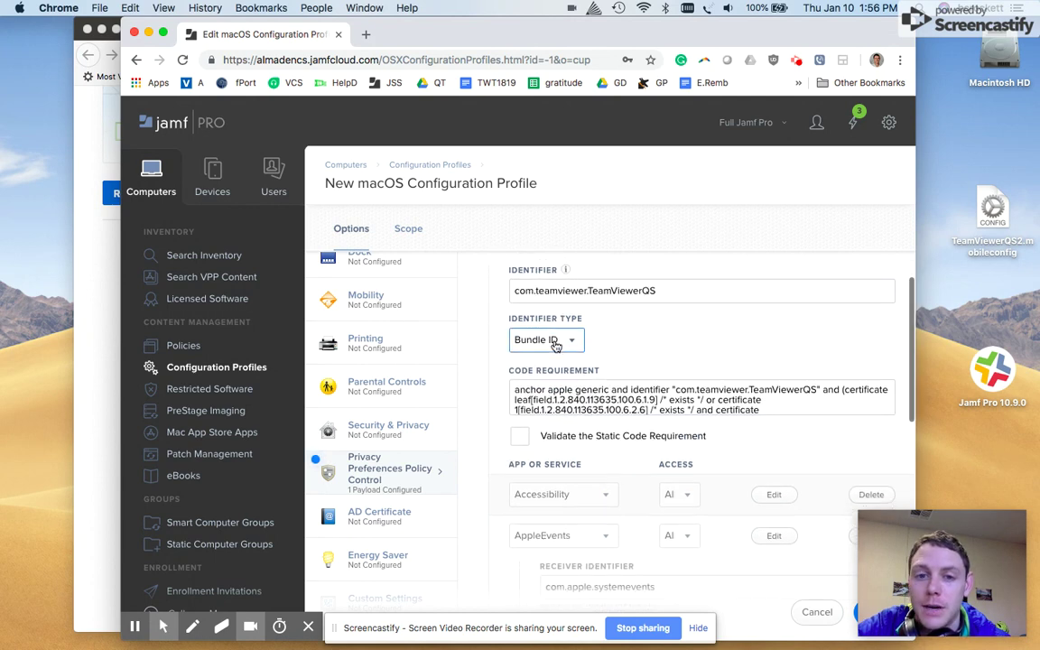
pyautogui.scroll(1, 555, 356)
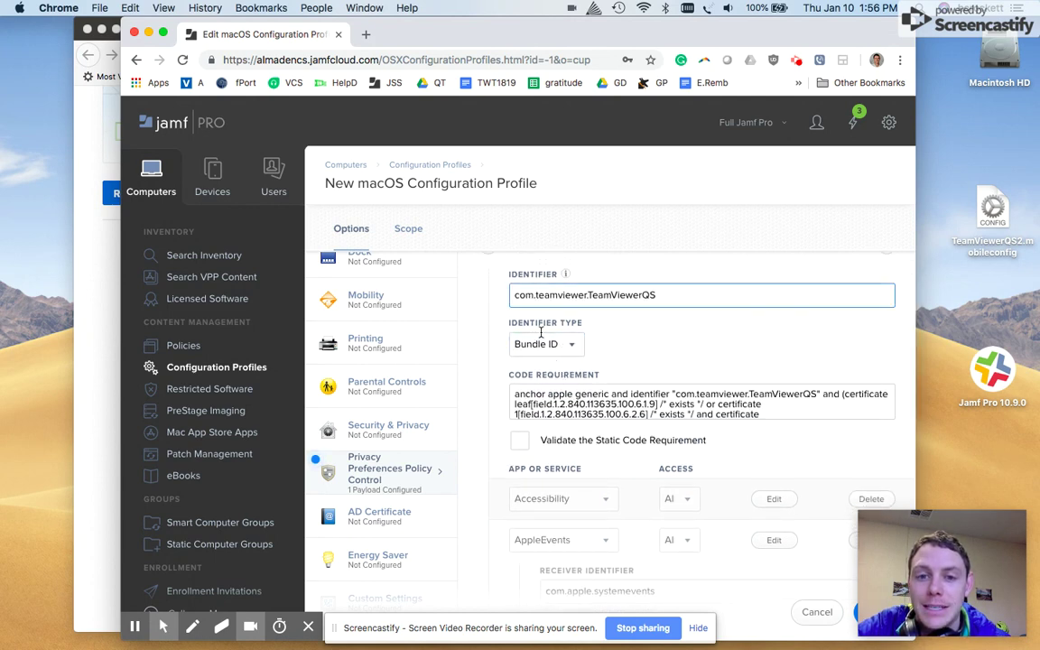
pyautogui.scroll(-3, 554, 366)
pyautogui.scroll(-1, 568, 353)
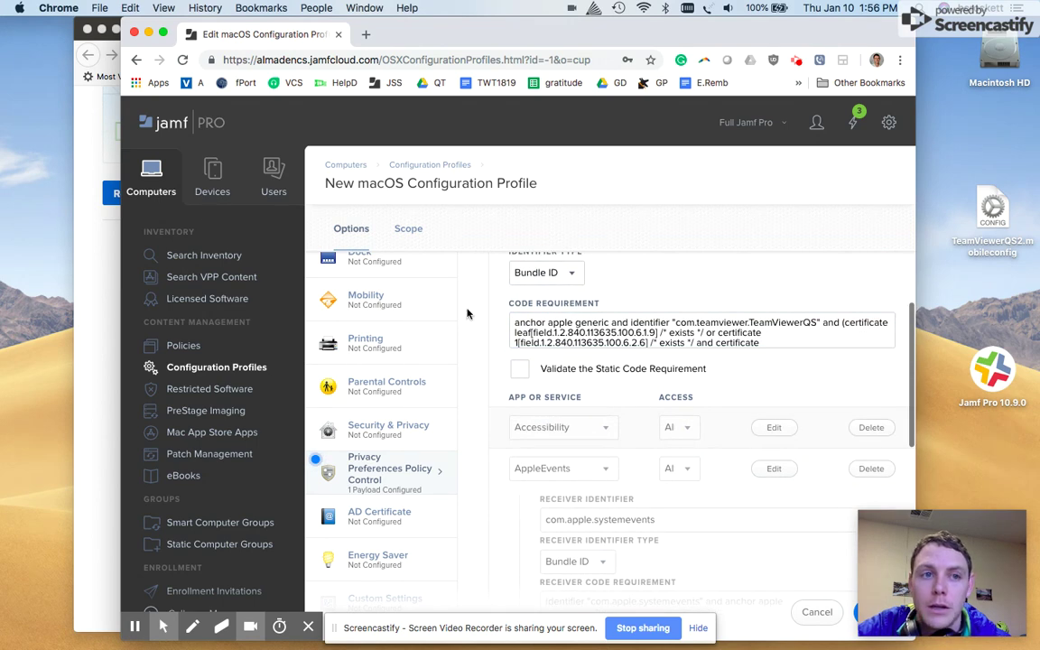
pyautogui.scroll(-1, 580, 344)
pyautogui.scroll(-2, 581, 344)
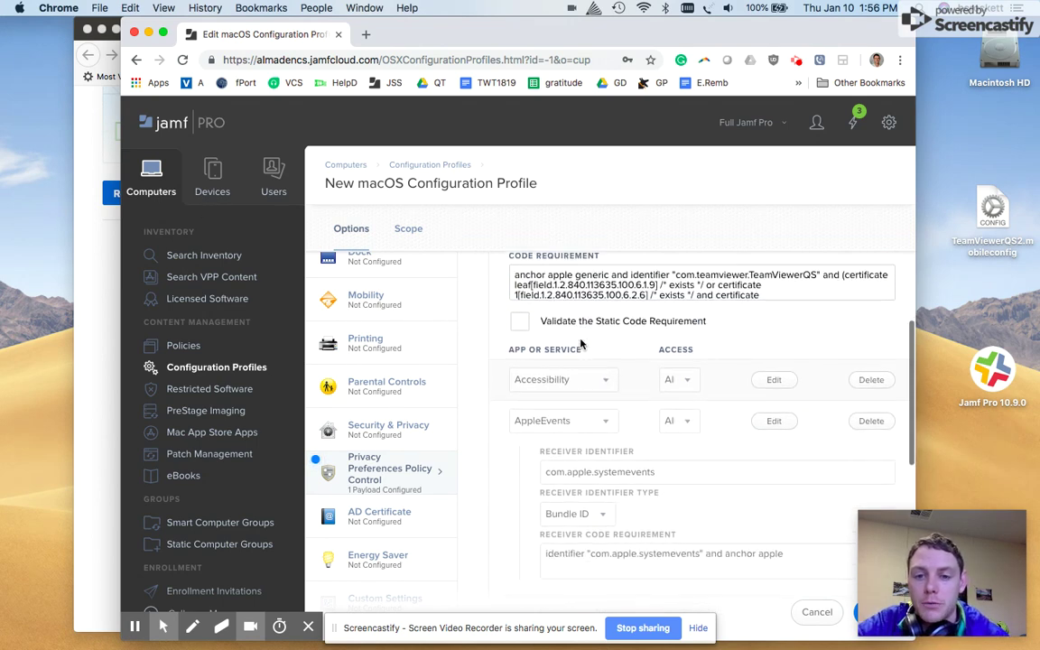
pyautogui.scroll(-1, 580, 344)
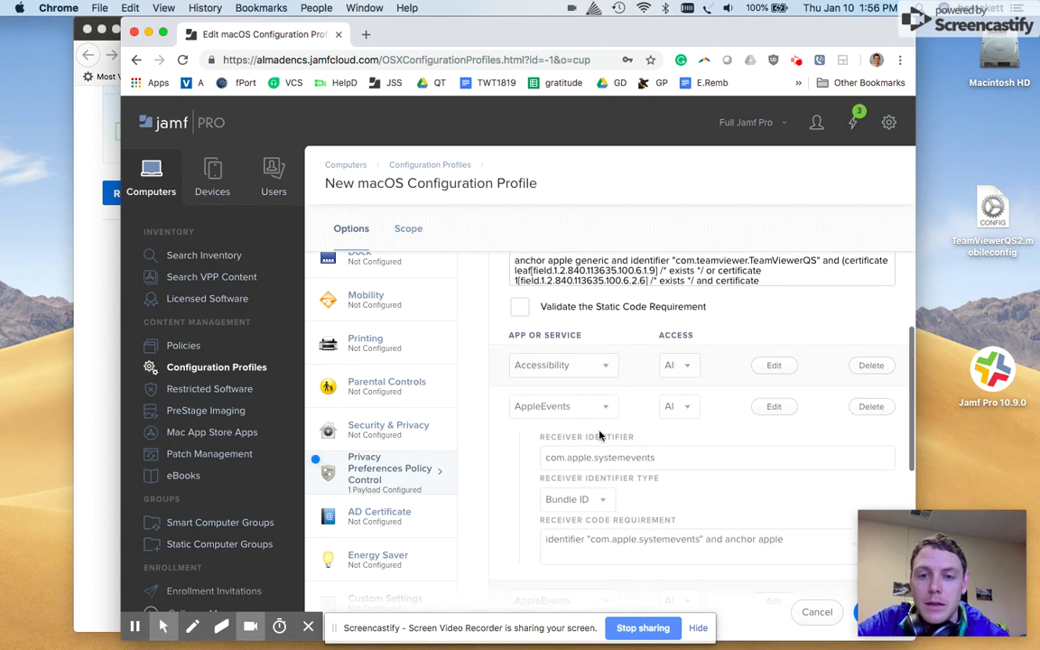
pyautogui.scroll(-1, 600, 435)
pyautogui.scroll(-3, 600, 436)
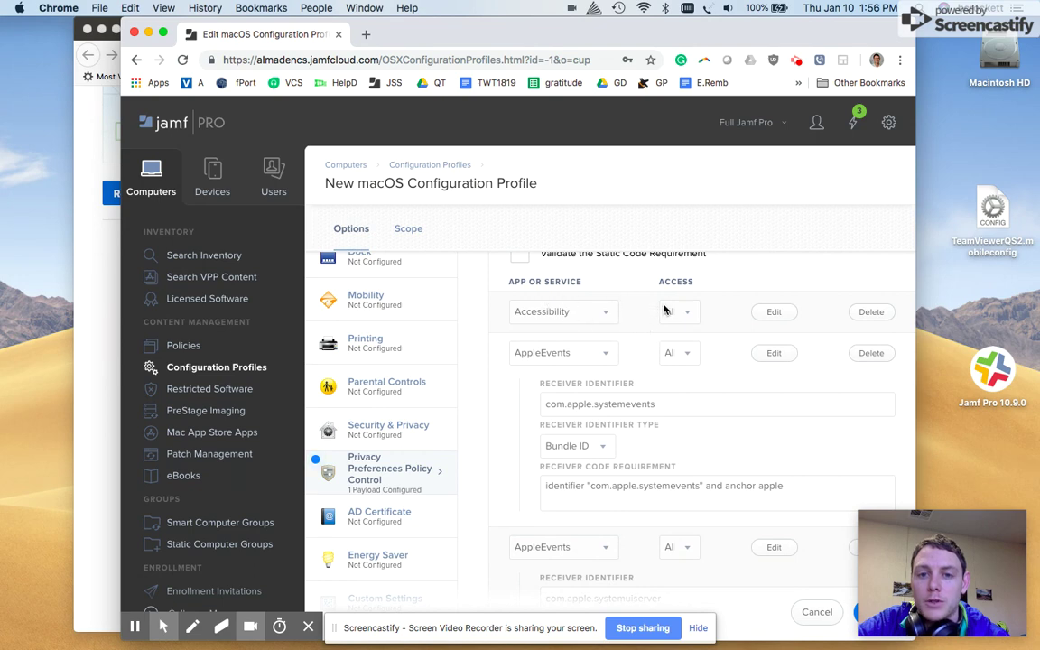
pyautogui.scroll(-2, 669, 350)
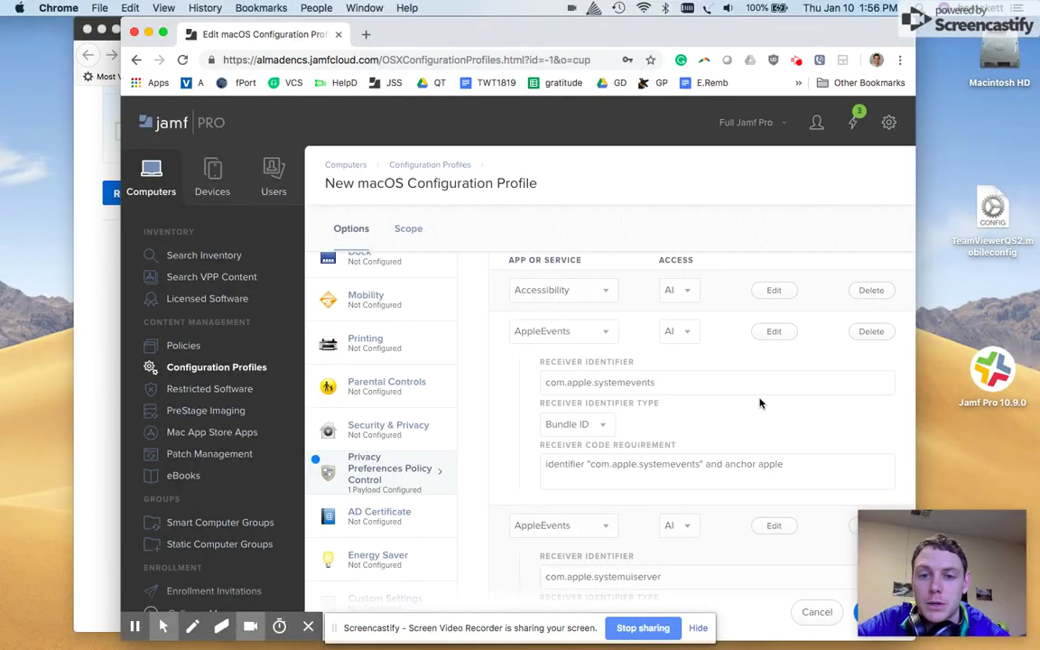
pyautogui.scroll(-3, 759, 401)
pyautogui.scroll(-4, 761, 403)
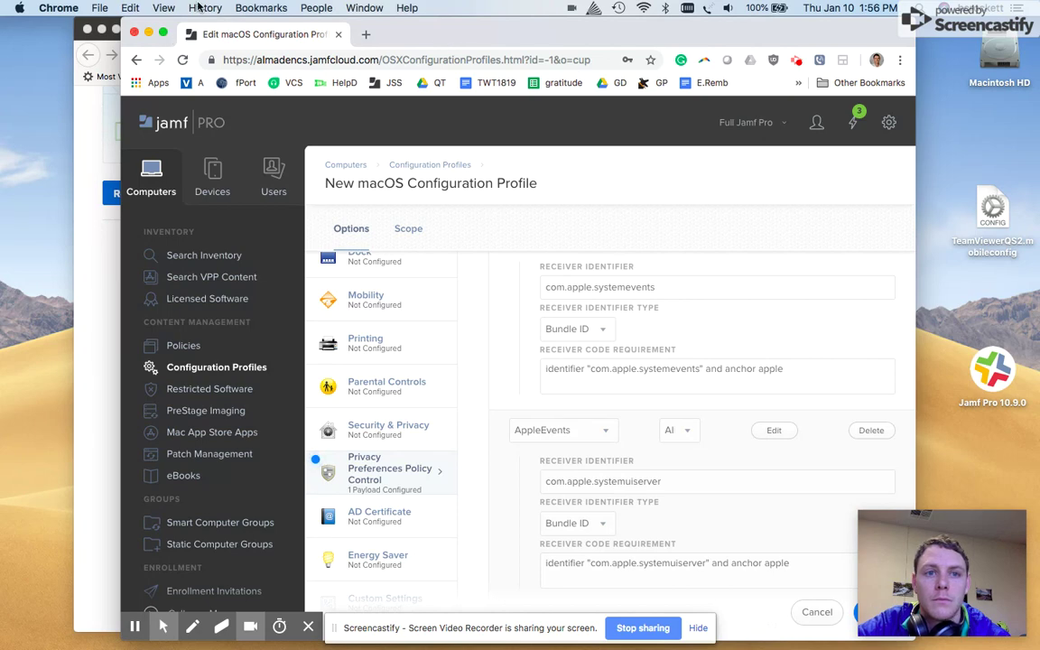
# Step: Make the browser full screen and recheck Accessibility and Apple Events to systemevents, systemuiserver and finder
pyautogui.click(163, 35)
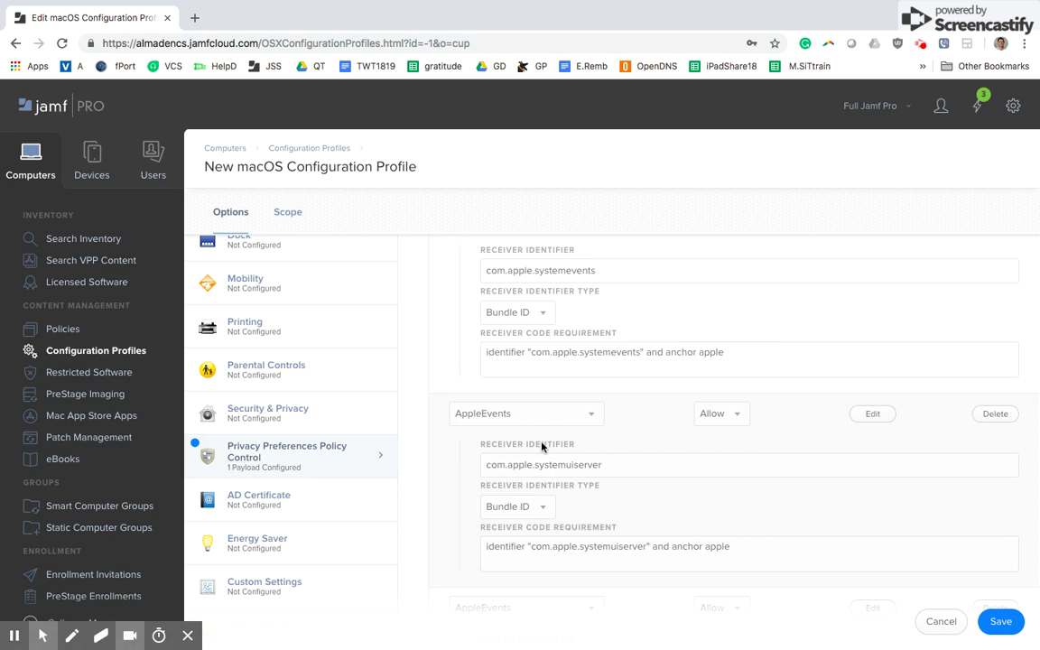
pyautogui.scroll(-3, 542, 445)
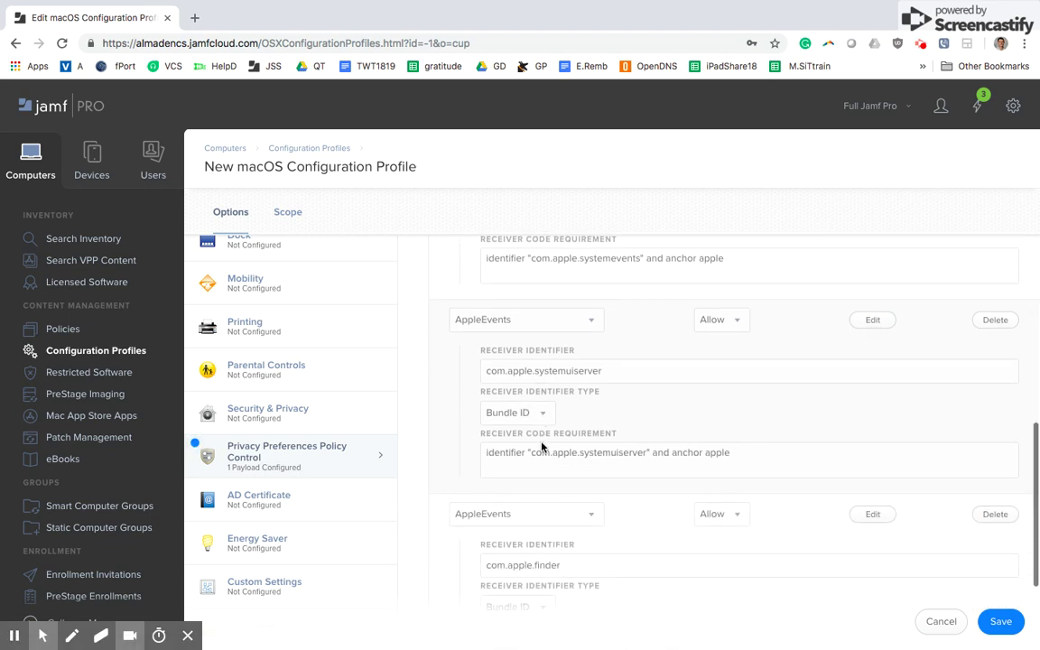
pyautogui.scroll(-3, 542, 446)
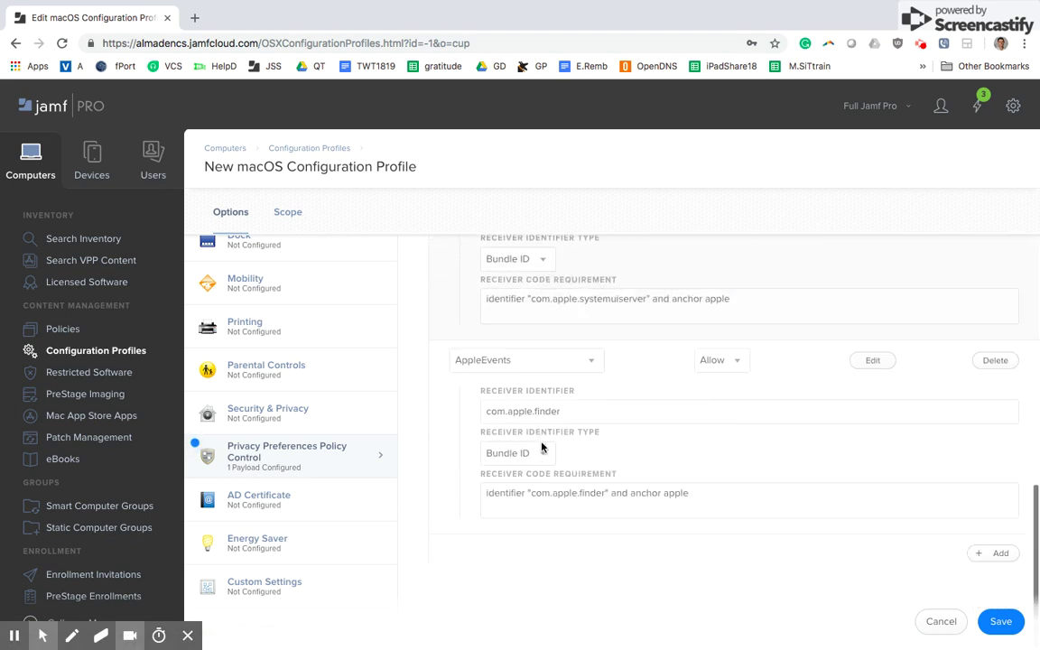
pyautogui.scroll(5, 542, 445)
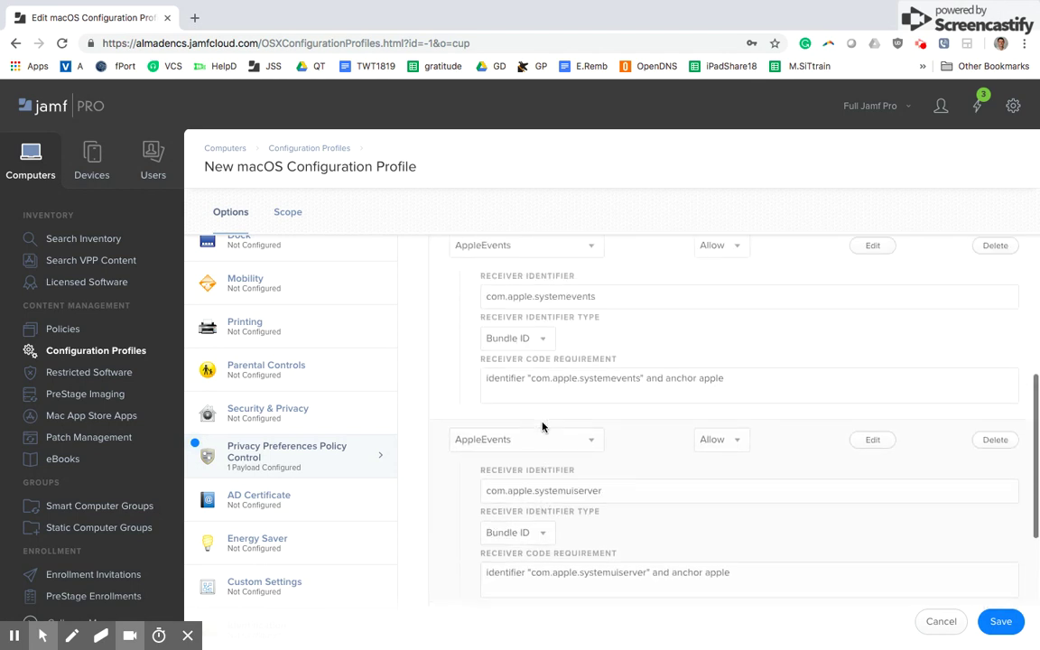
pyautogui.scroll(5, 541, 426)
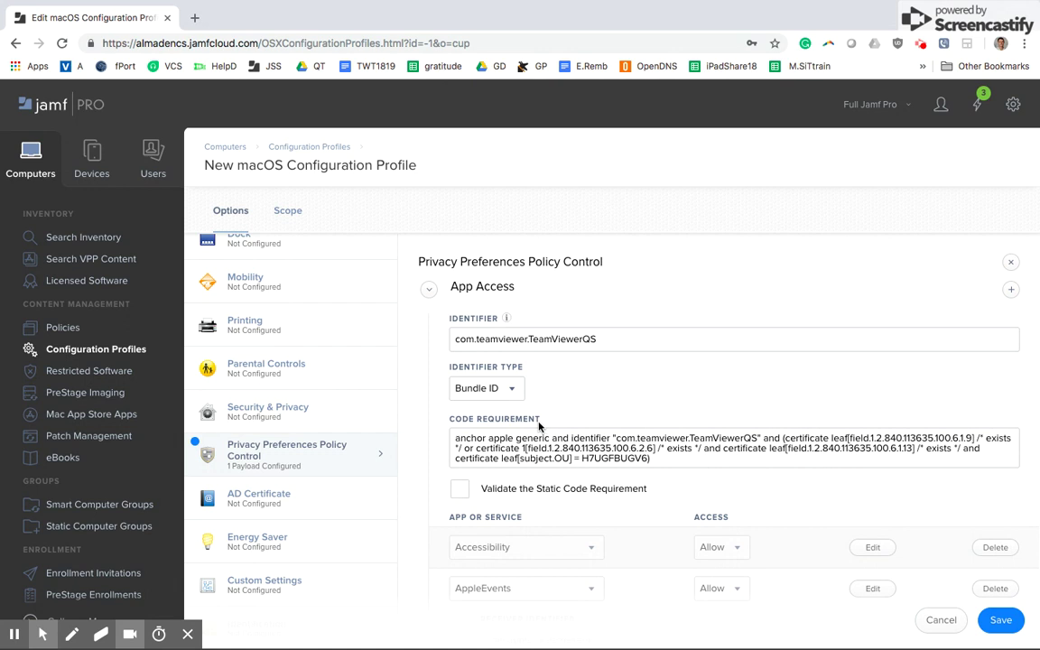
pyautogui.scroll(-3, 540, 425)
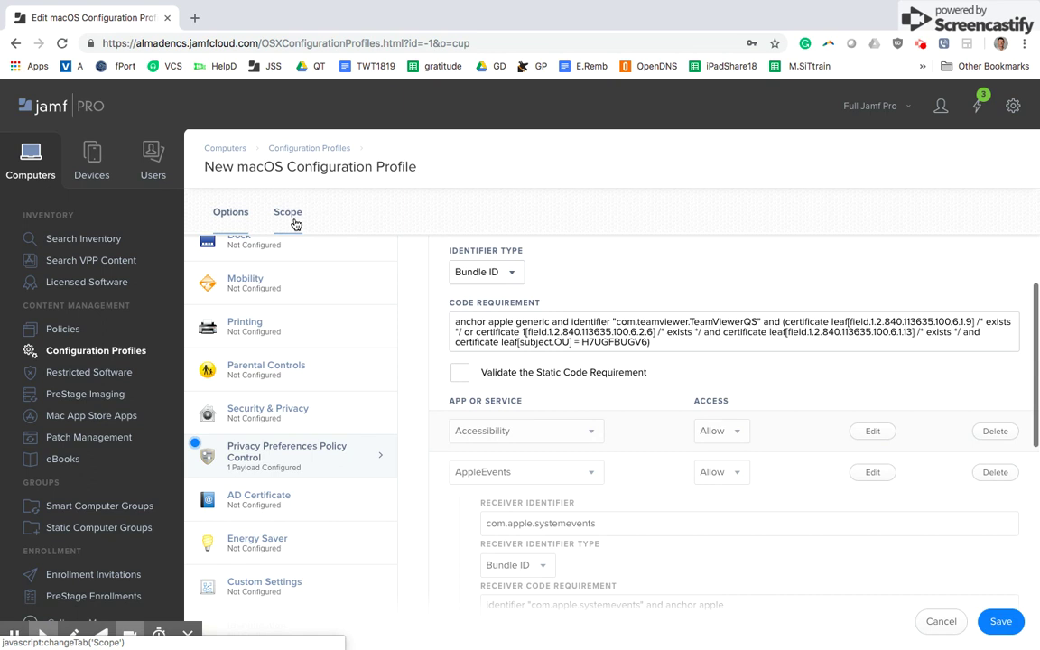
# Step: View the profile's Scope, checking the Specific Computers and Specific Users targets
pyautogui.click(294, 224)
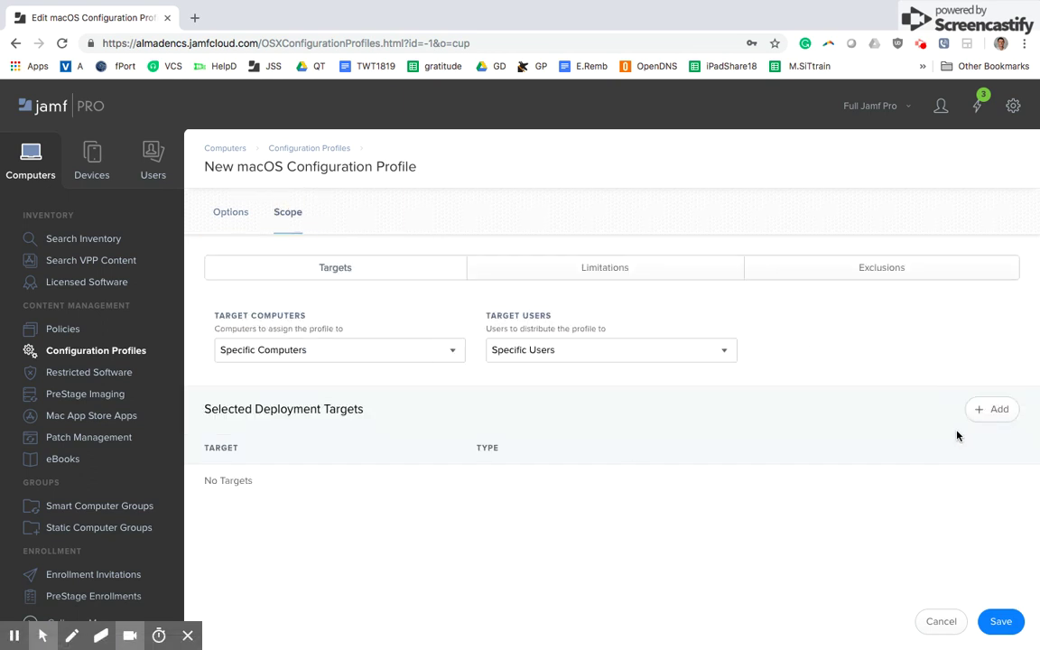
pyautogui.click(553, 365)
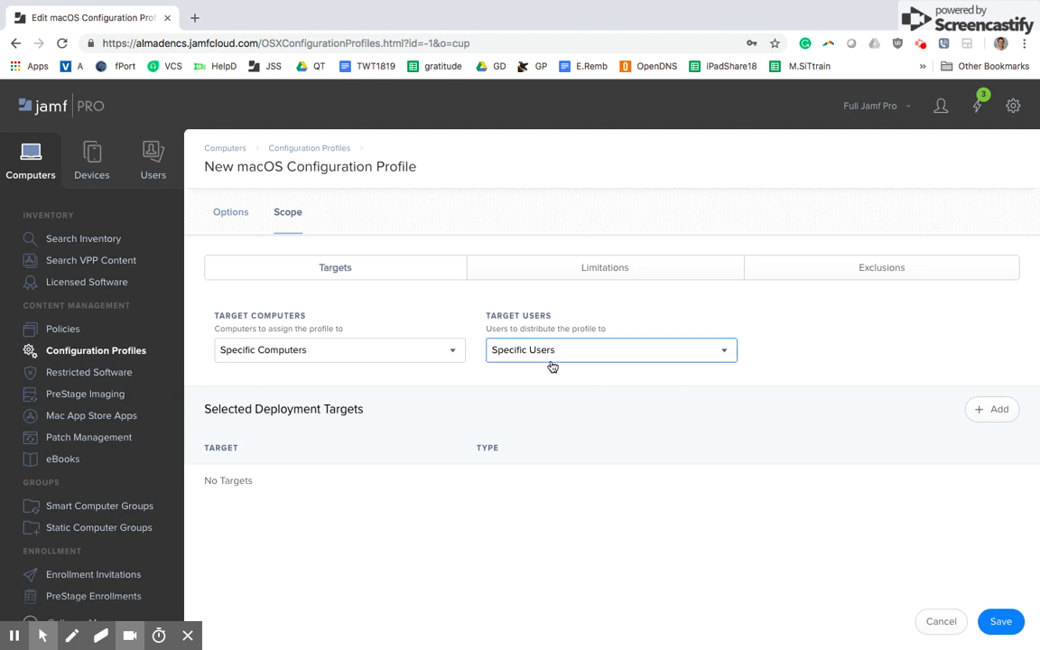
pyautogui.click(456, 179)
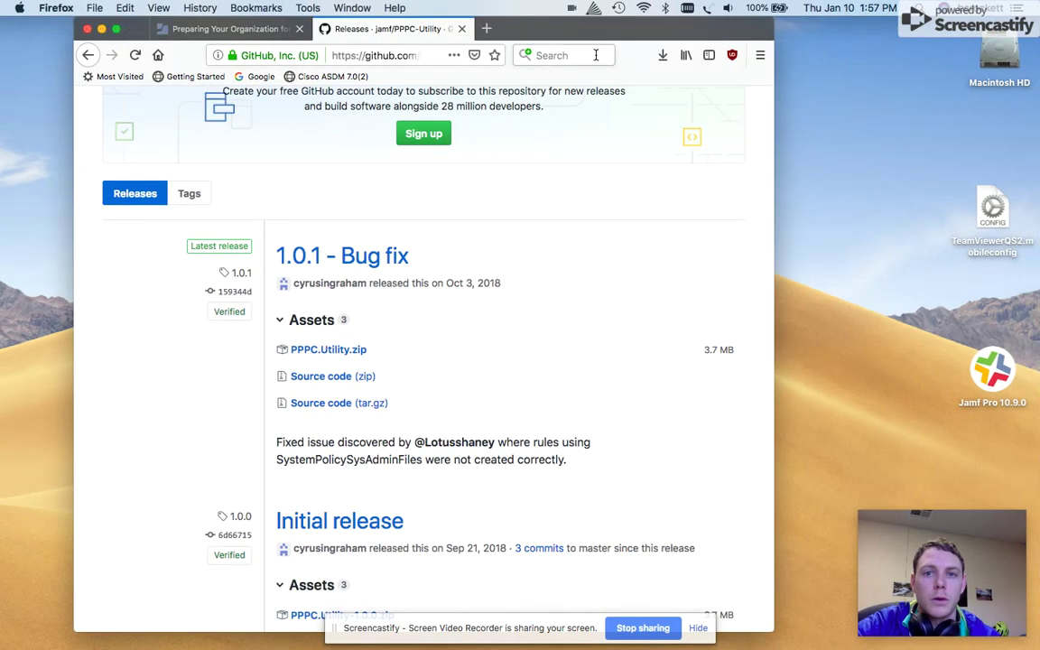
# Step: Connect TeamViewer to the test Mac fac-stu-testcomputer using its partner ID and password
pyautogui.moveTo(587, 34)
pyautogui.mouseDown()
pyautogui.moveTo(583, 52)
pyautogui.moveTo(504, 87)
pyautogui.moveTo(522, 43)
pyautogui.moveTo(587, 40)
pyautogui.mouseUp()
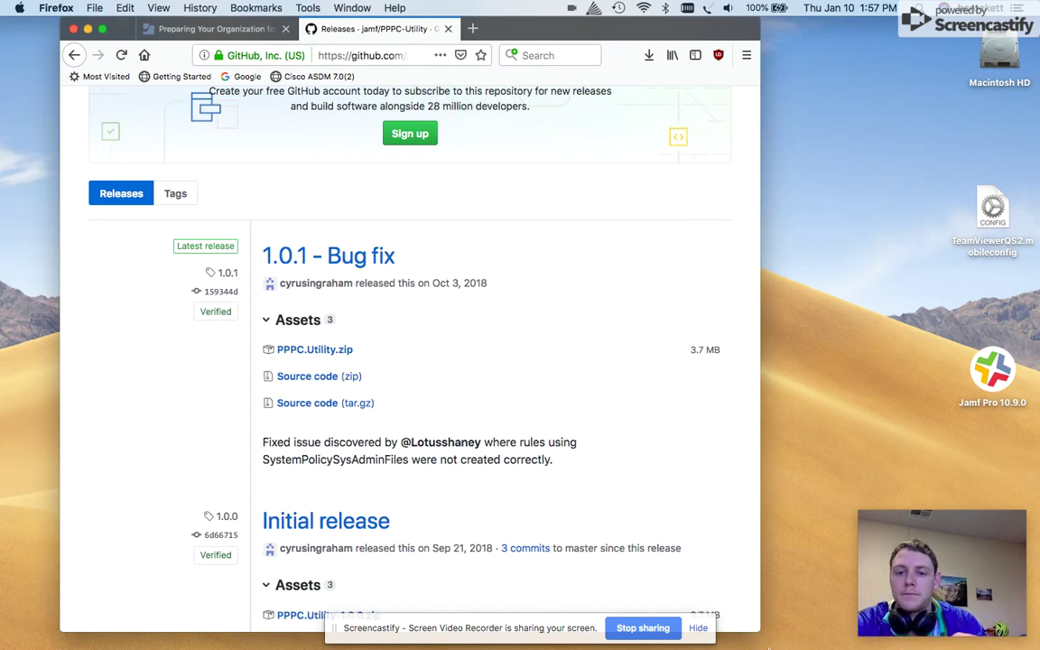
pyautogui.moveTo(496, 644)
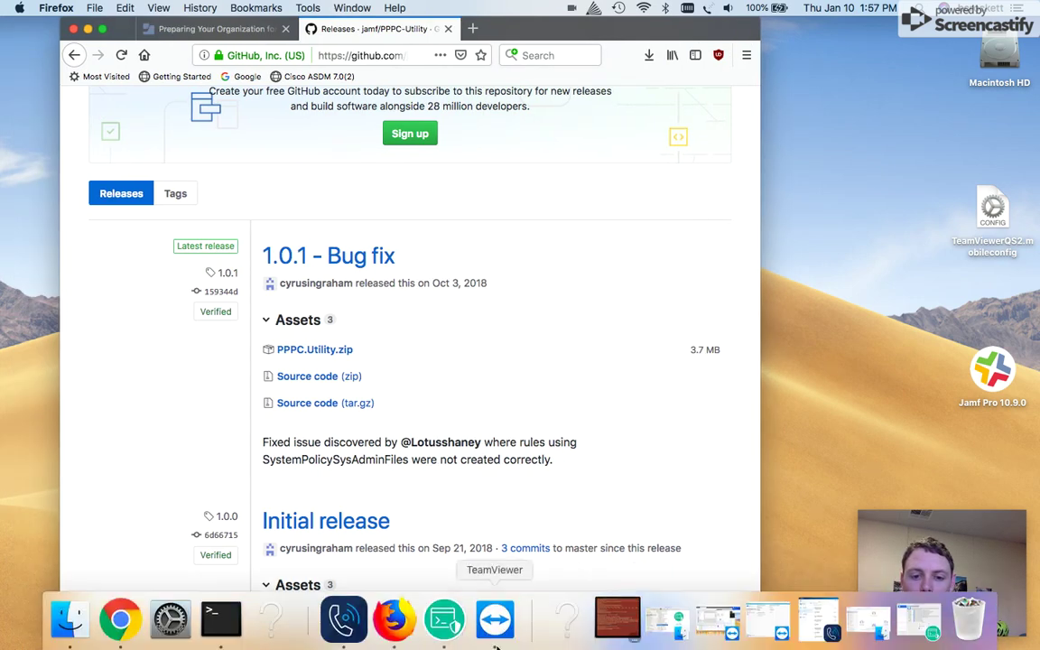
pyautogui.click(494, 633)
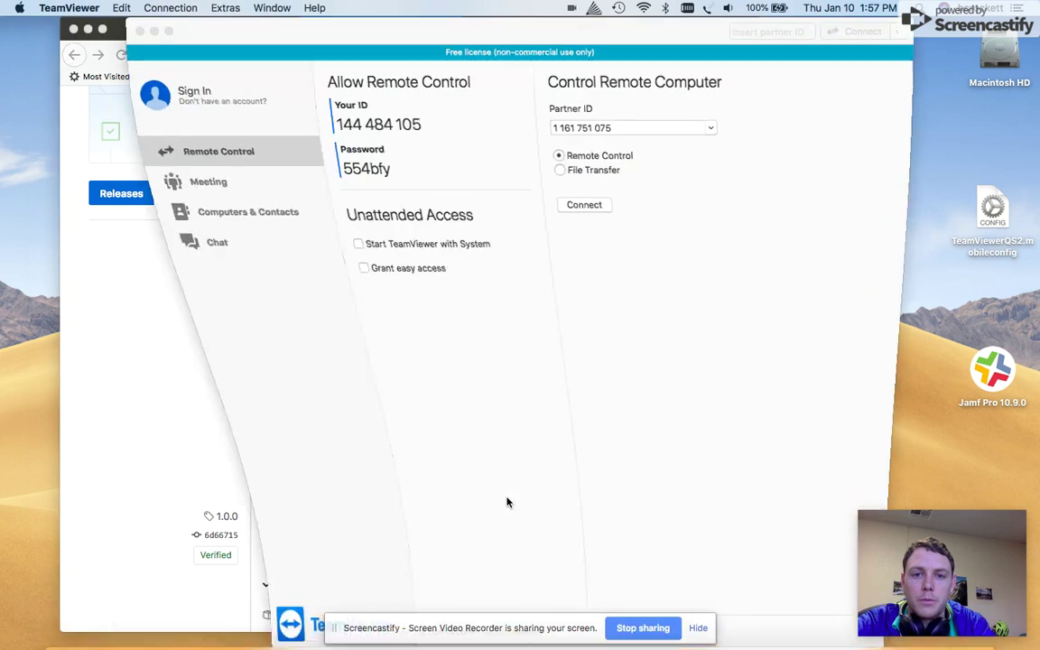
pyautogui.click(575, 205)
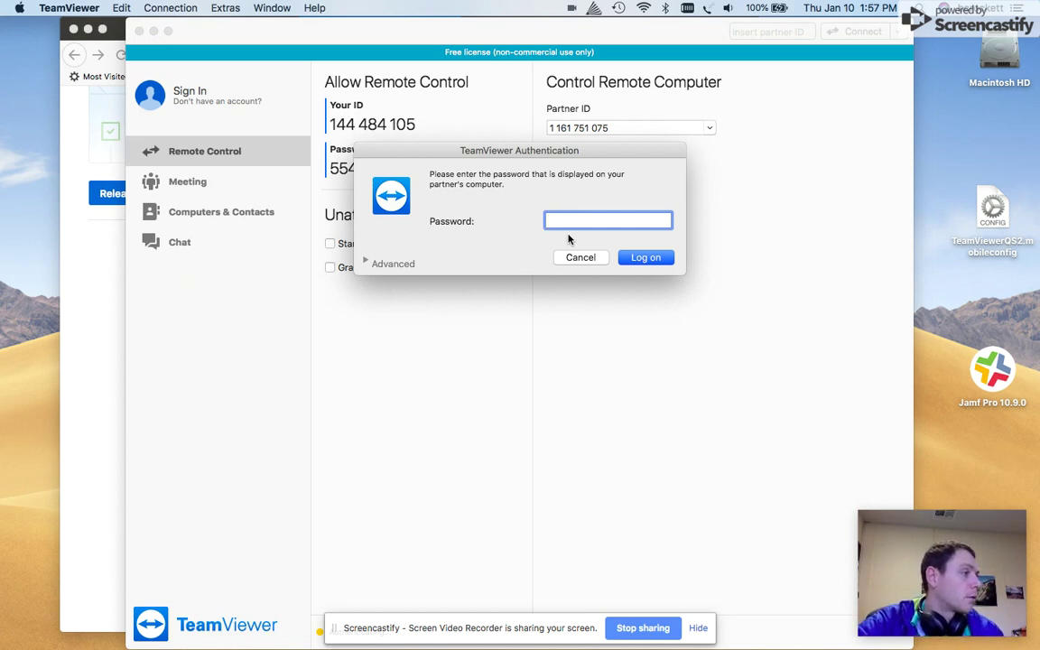
pyautogui.press('Escape')
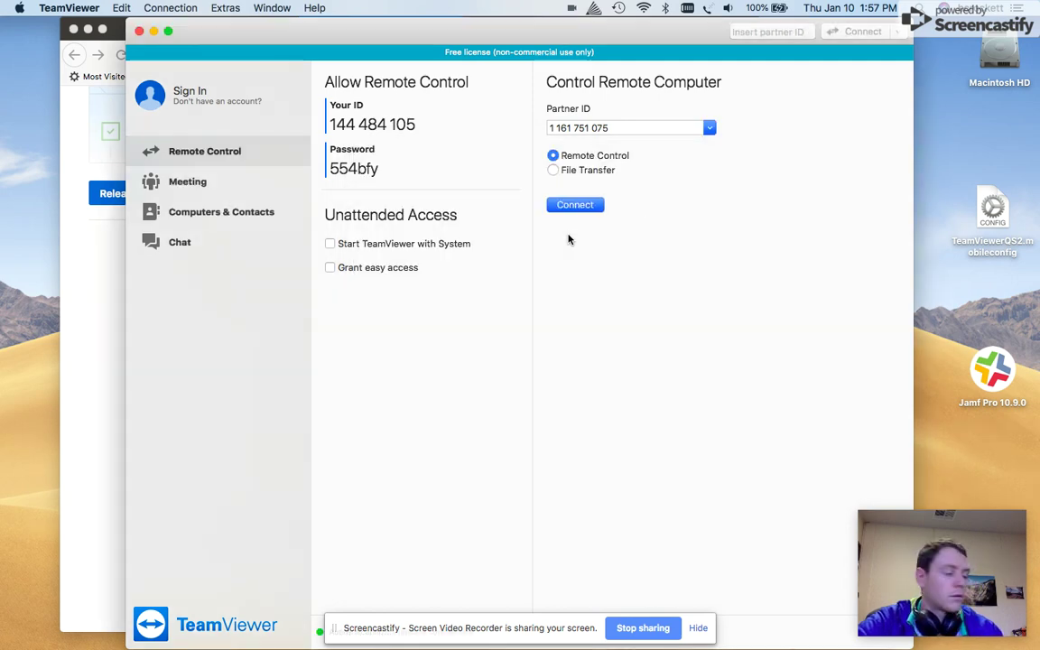
pyautogui.click(578, 207)
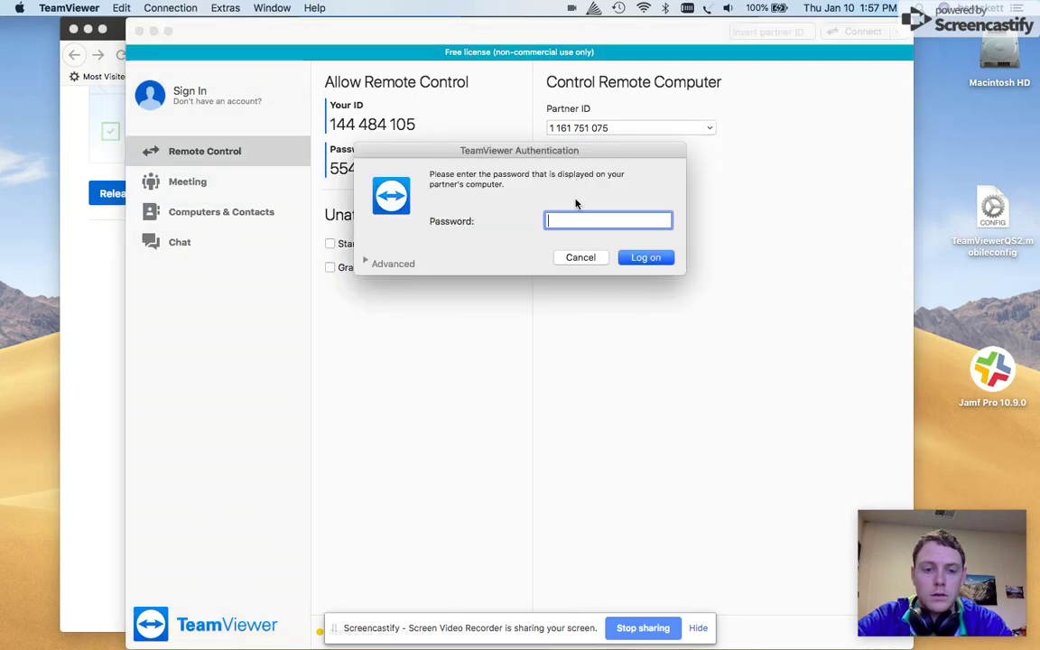
pyautogui.write('••')
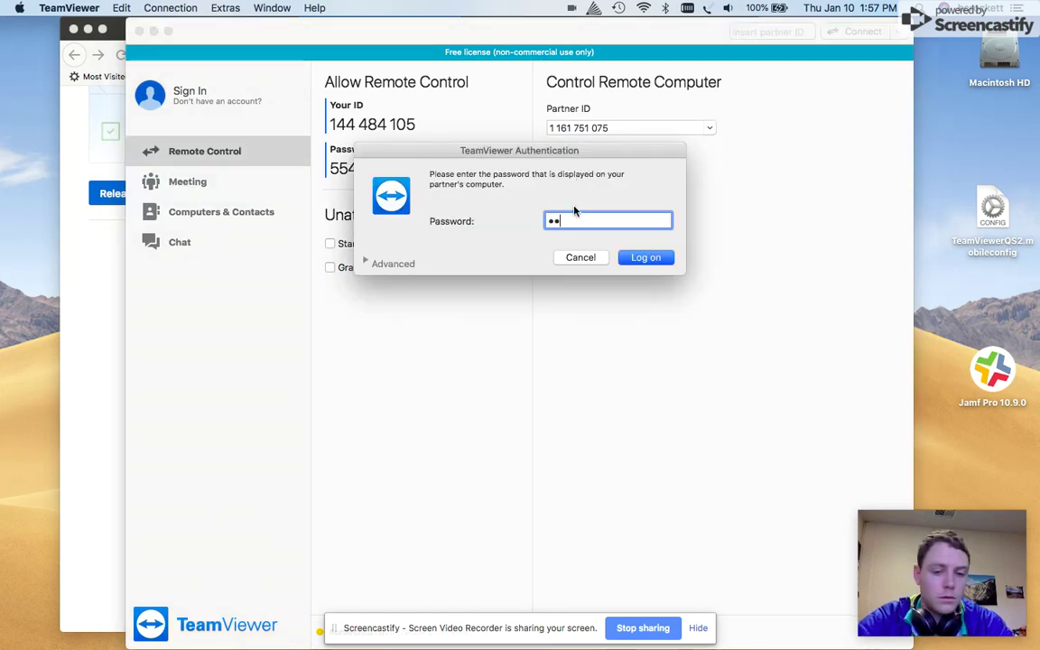
pyautogui.write('••••')
pyautogui.click(643, 257)
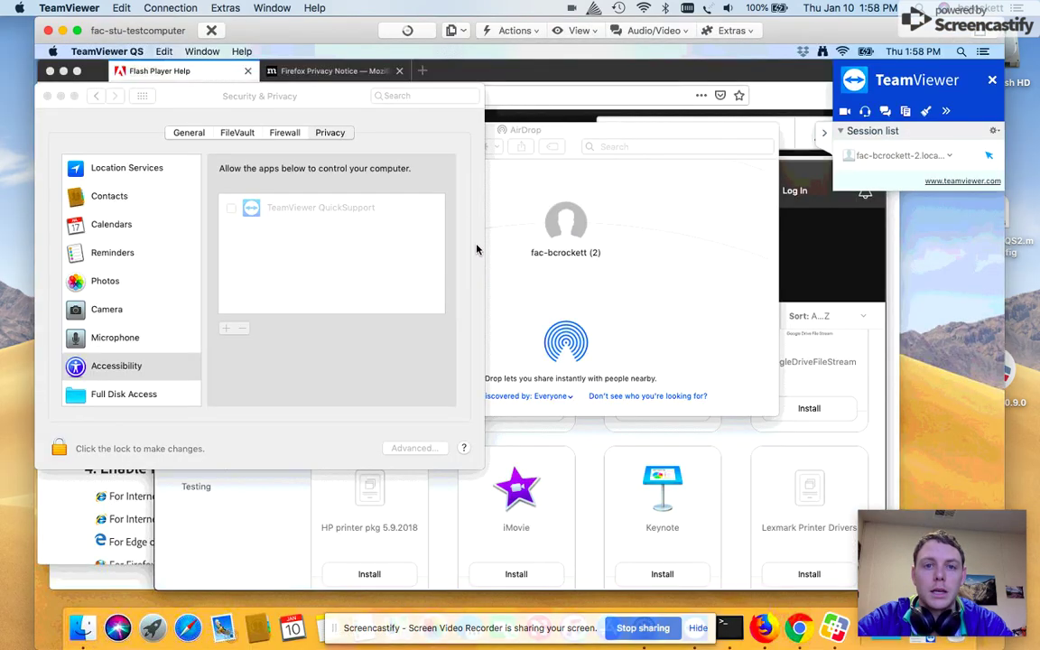
# Step: Close the remote Mac's AirDrop window, bring Security & Privacy forward, and end the TeamViewer session
pyautogui.click(559, 134)
pyautogui.press('super+w')
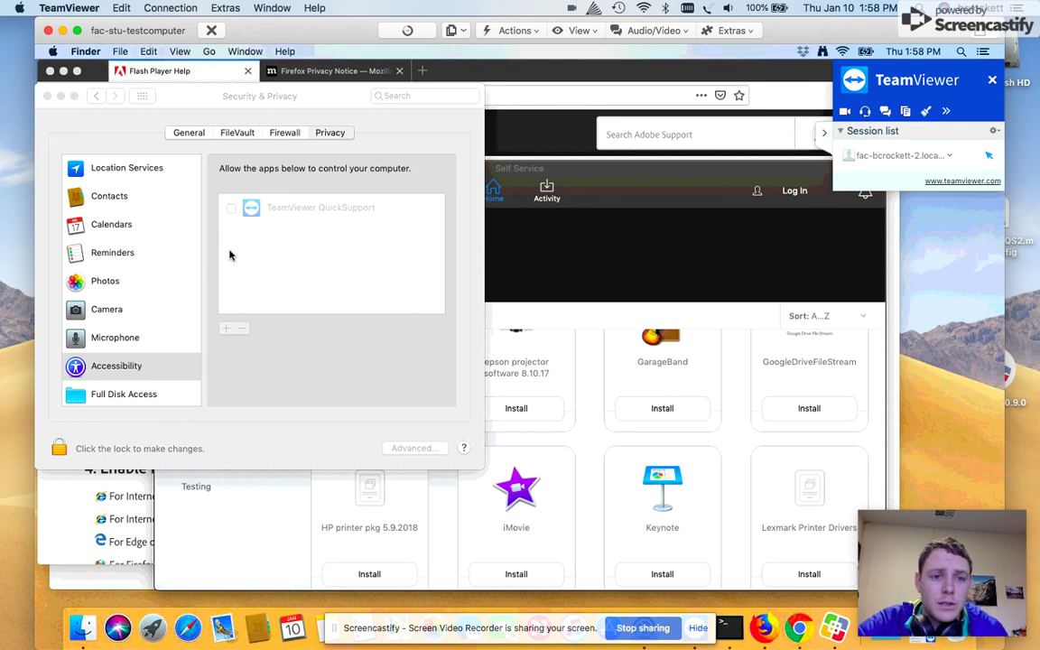
pyautogui.click(251, 110)
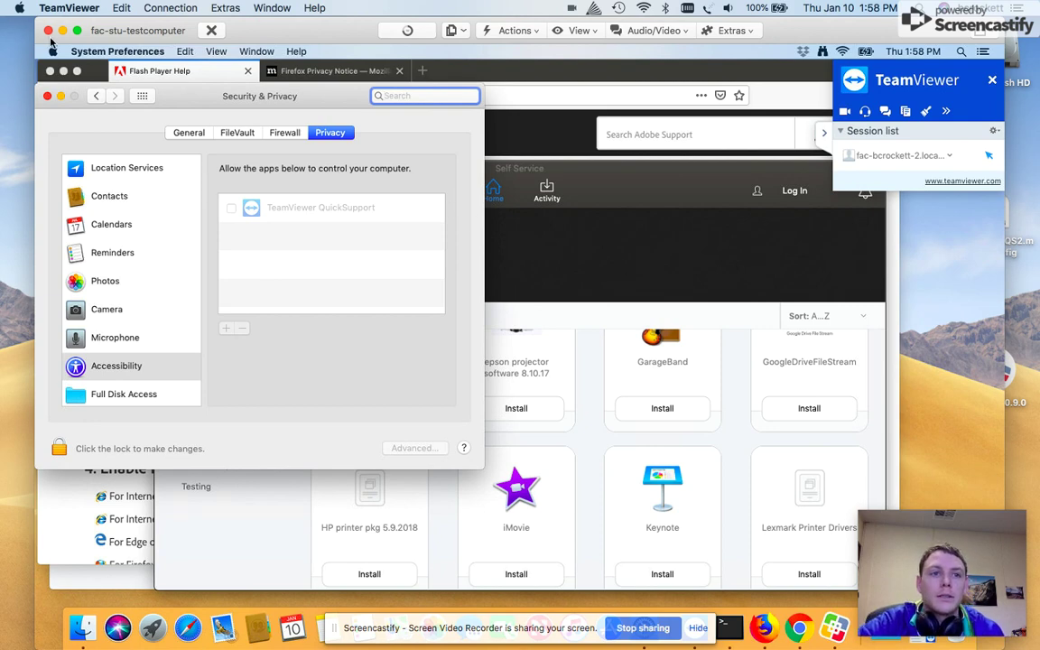
pyautogui.click(214, 31)
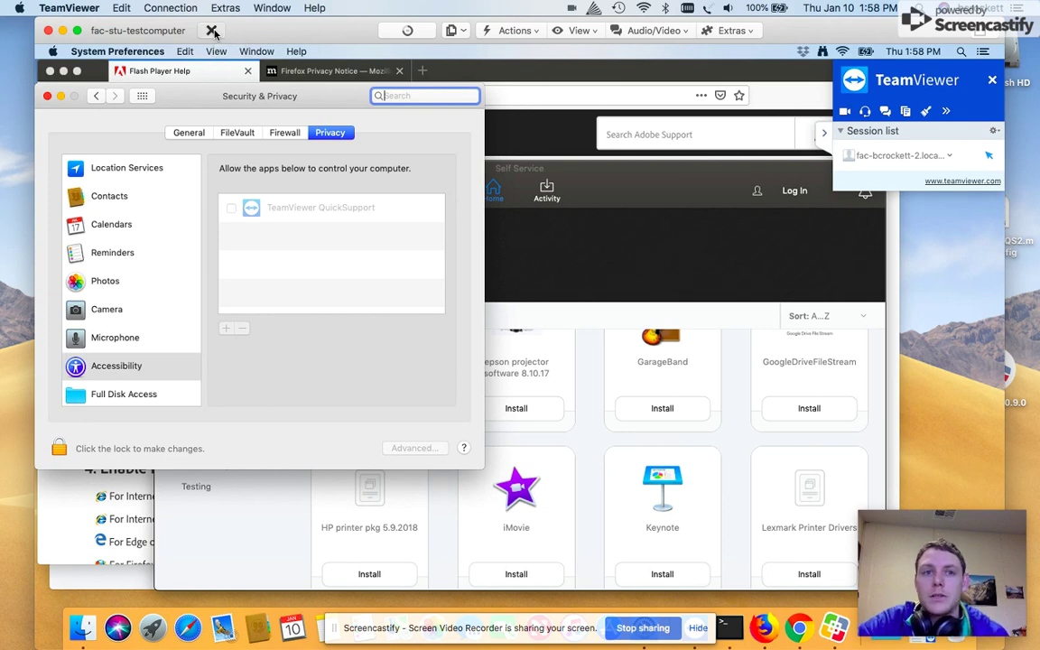